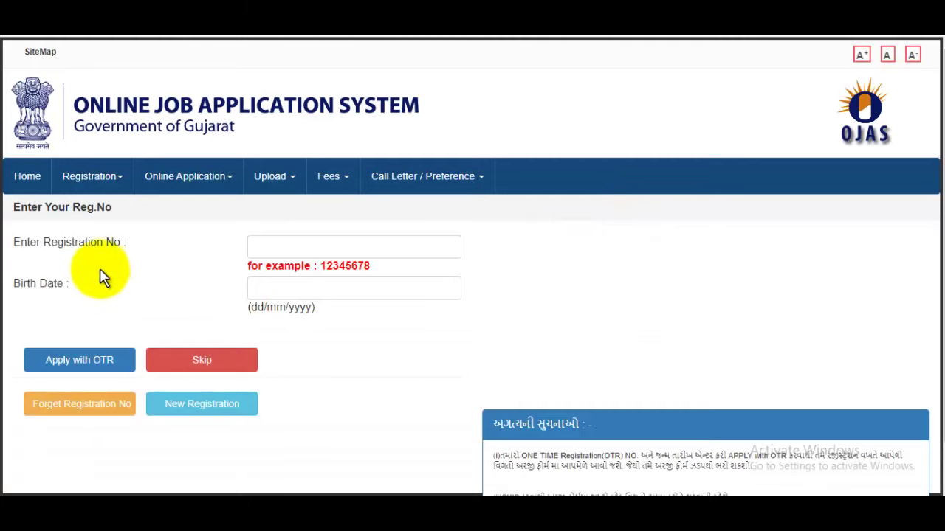
drag(30, 247, 141, 249)
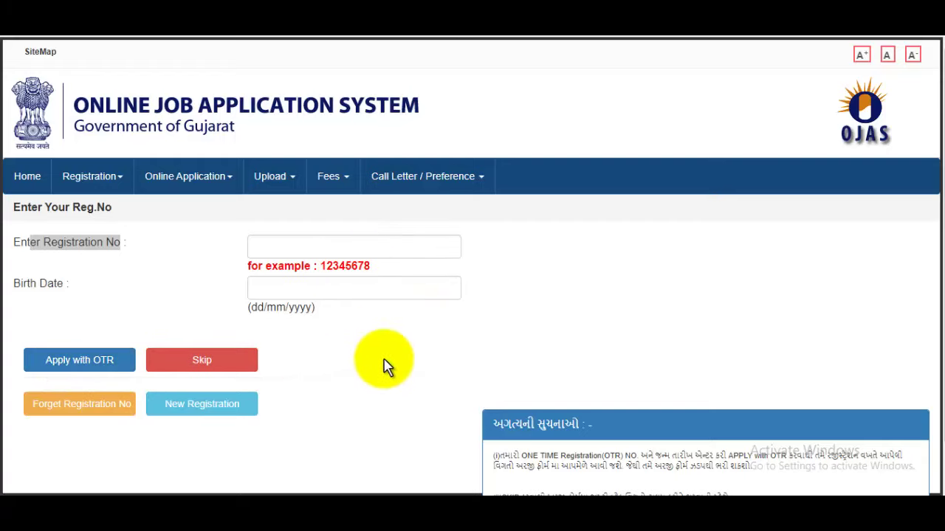
click(493, 290)
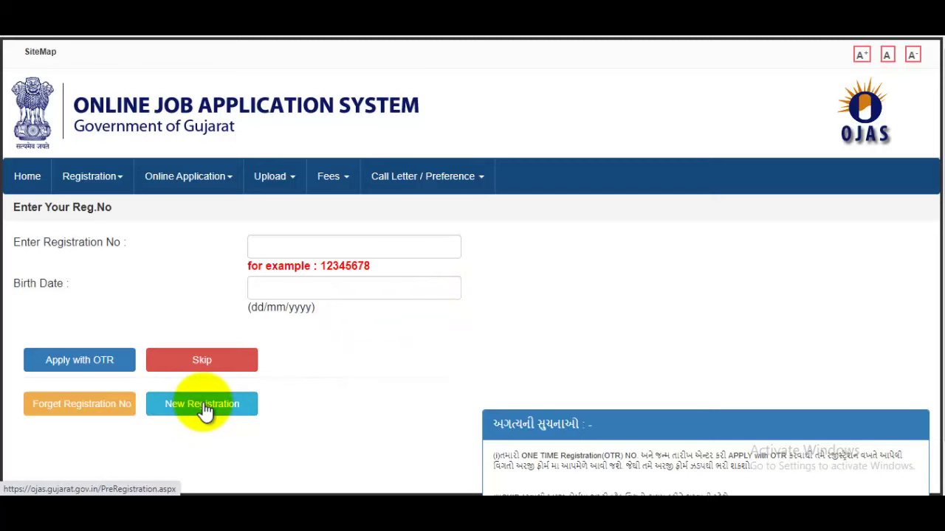
Choose New Registration and agree to the Understanding Registration (OTR) terms
click(228, 410)
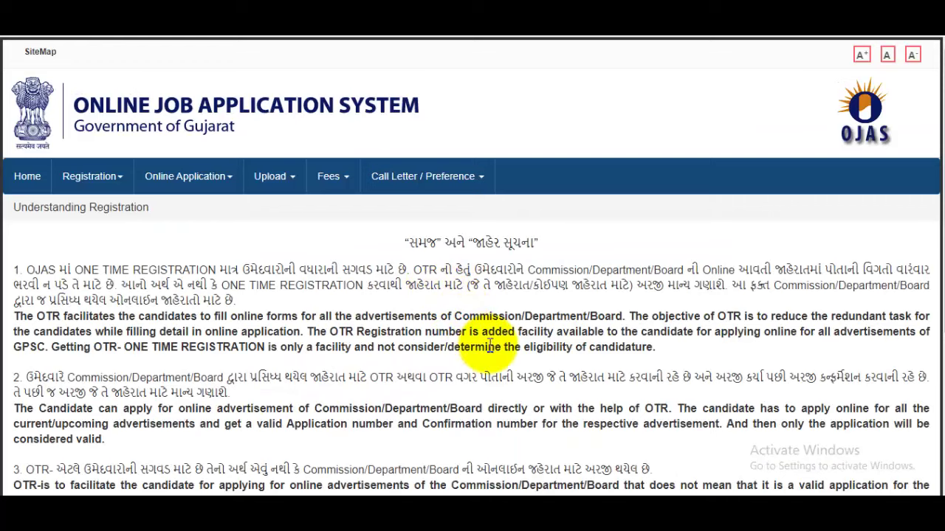
drag(939, 191, 936, 417)
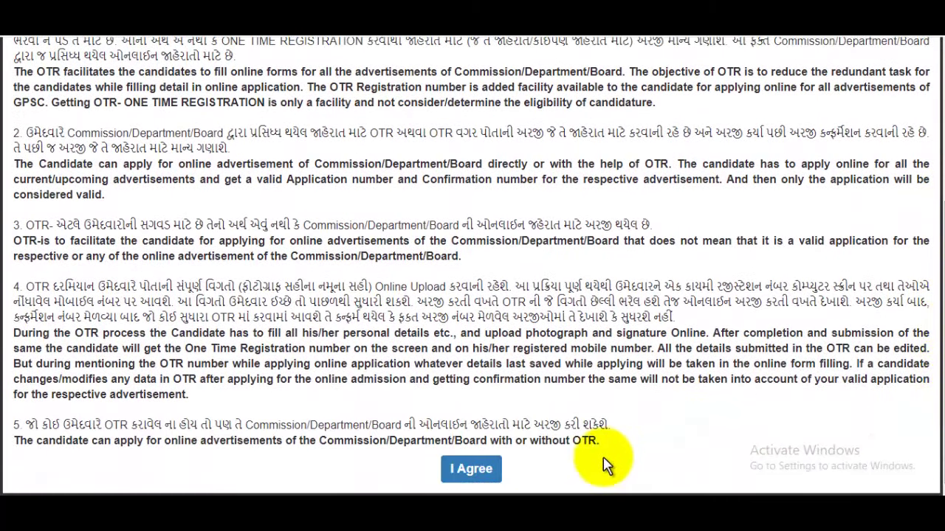
click(492, 474)
scroll(532, 246, down, 2)
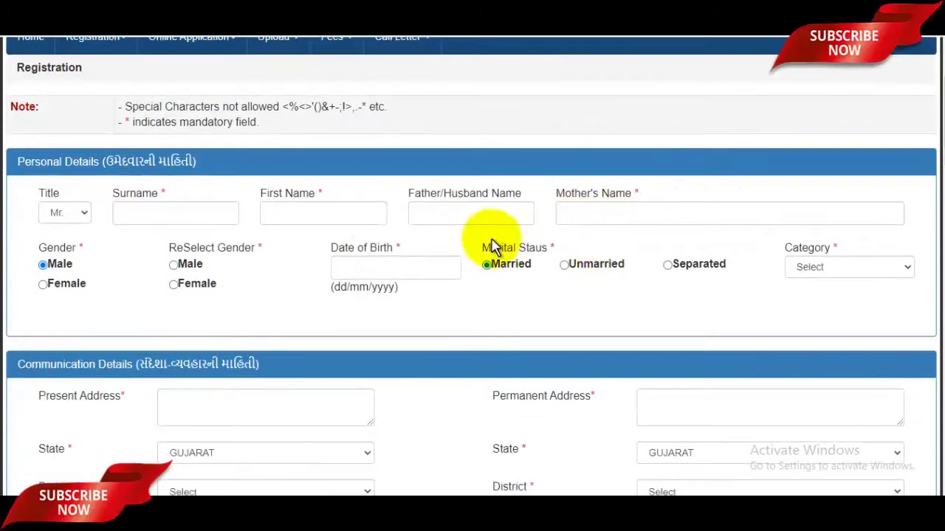
Keep title Mr. and enter the surname, first, father's and mother's names
click(83, 216)
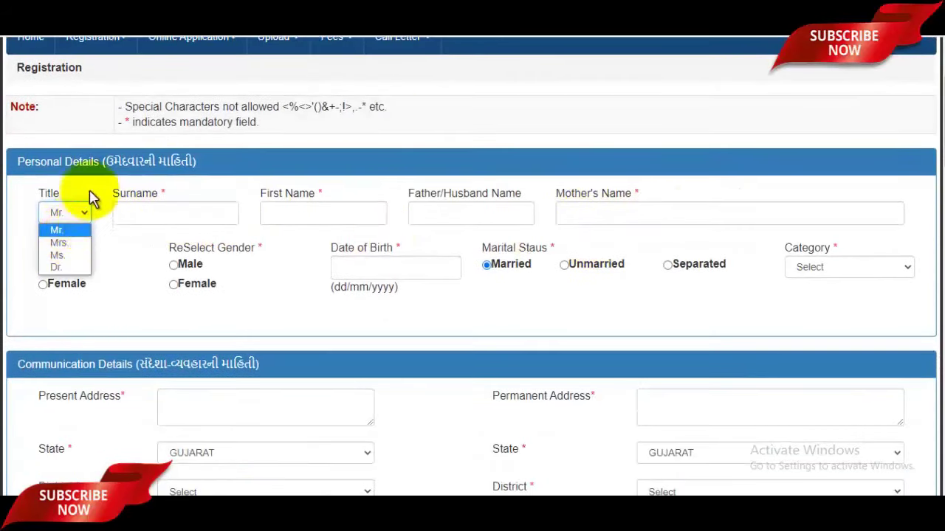
click(194, 223)
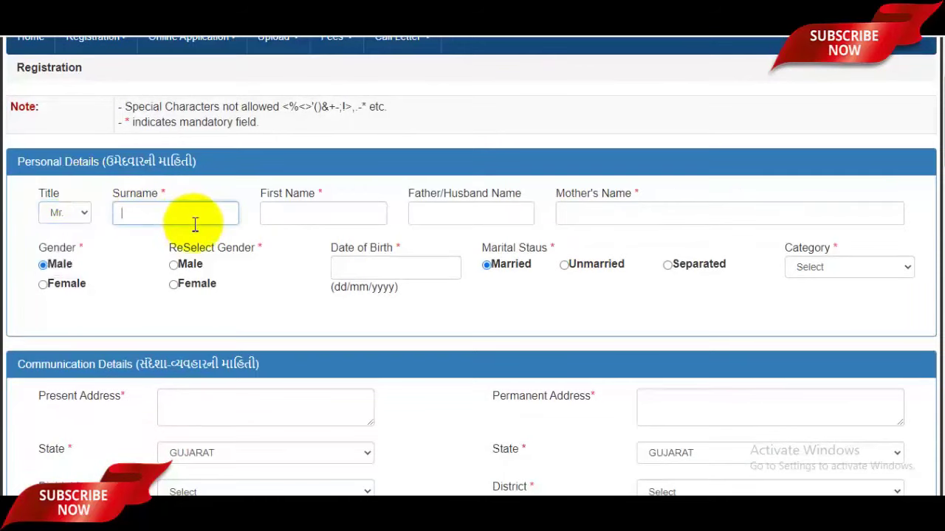
click(295, 213)
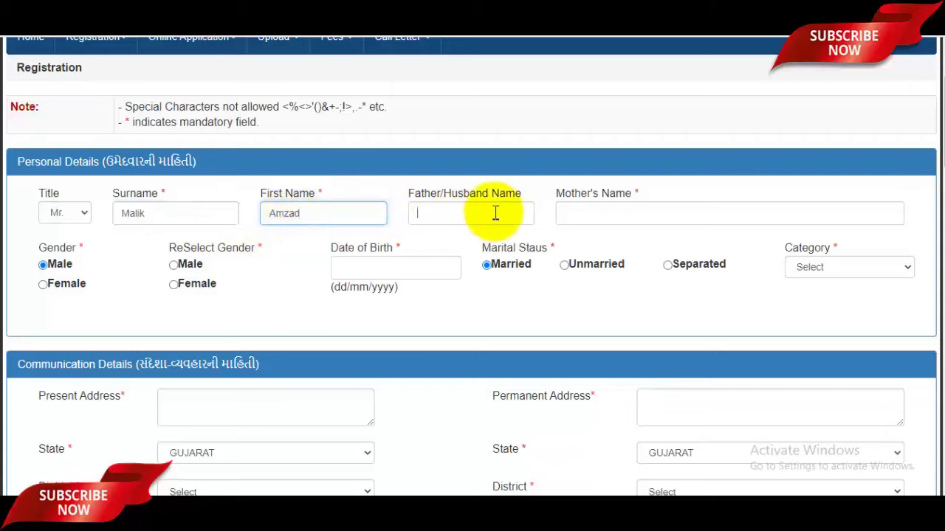
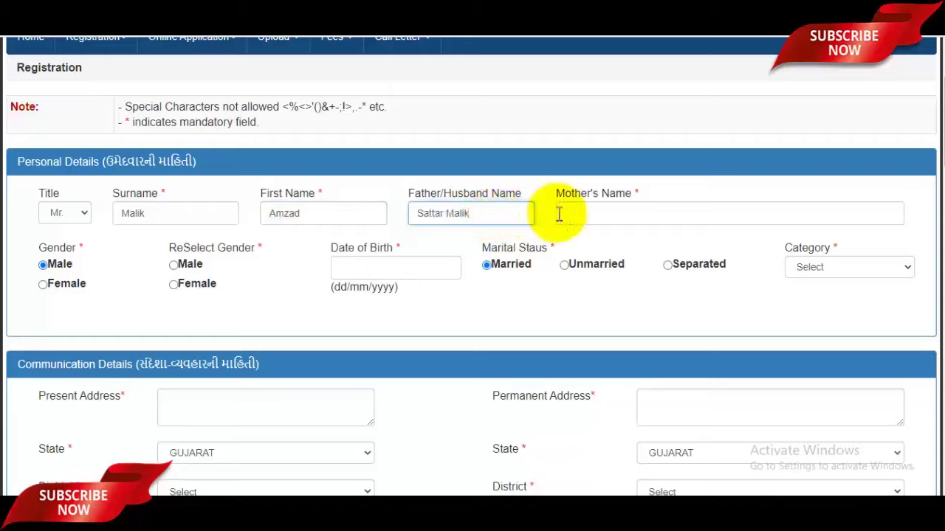
click(588, 213)
text(Sazada)
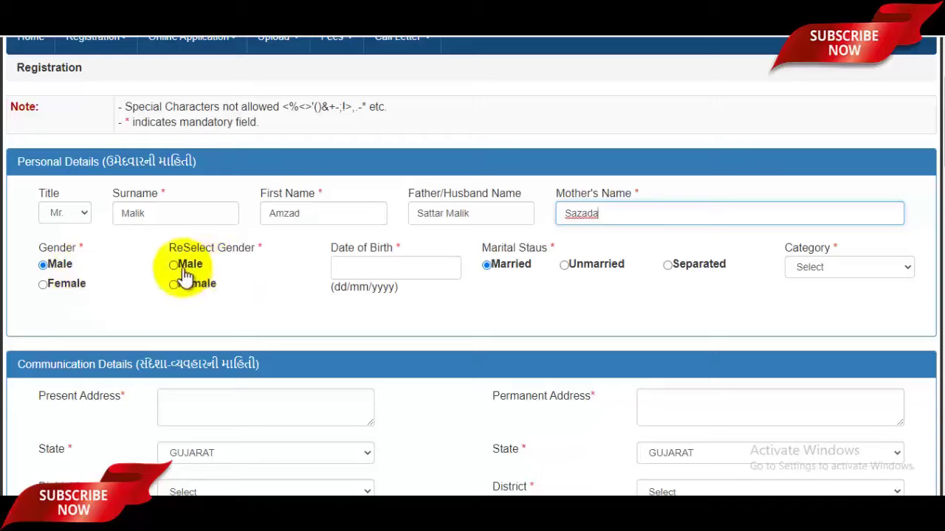
Confirm Male gender, enter the birth date, and select Unmarried and category General
click(177, 270)
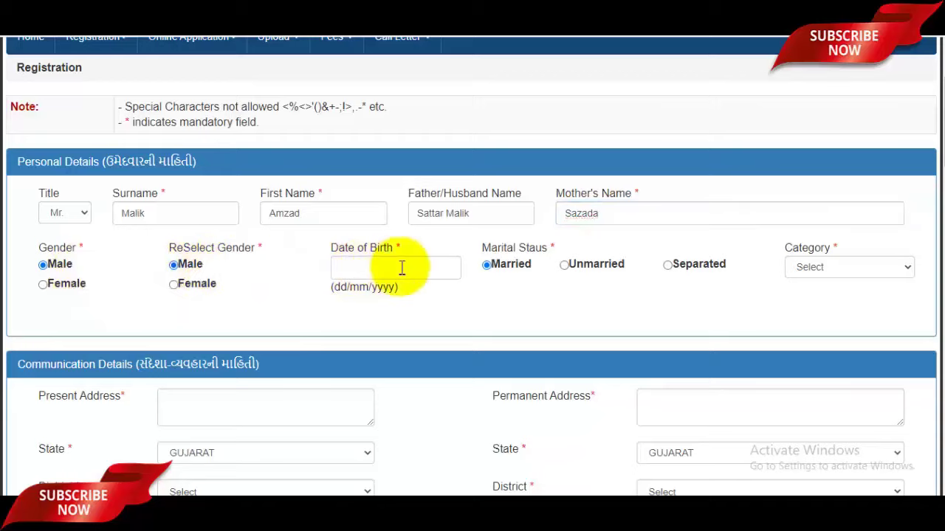
click(361, 268)
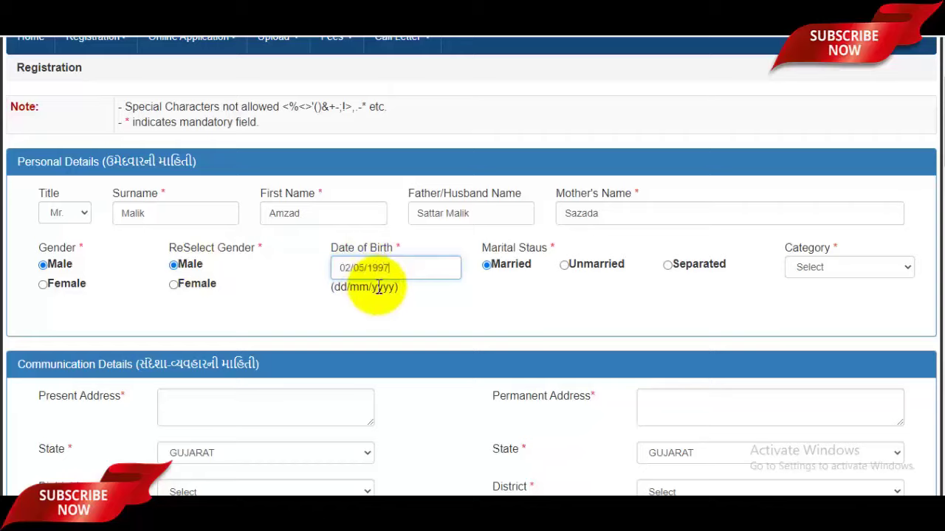
click(568, 275)
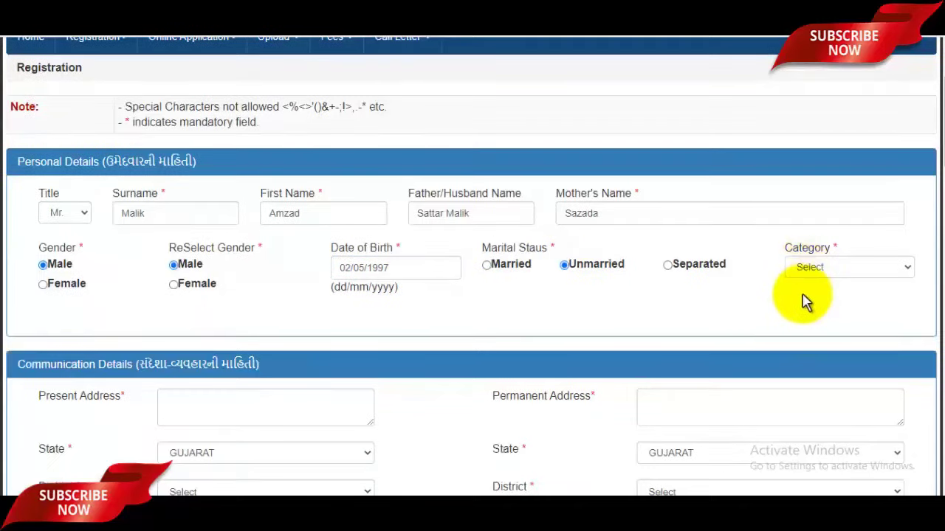
click(820, 273)
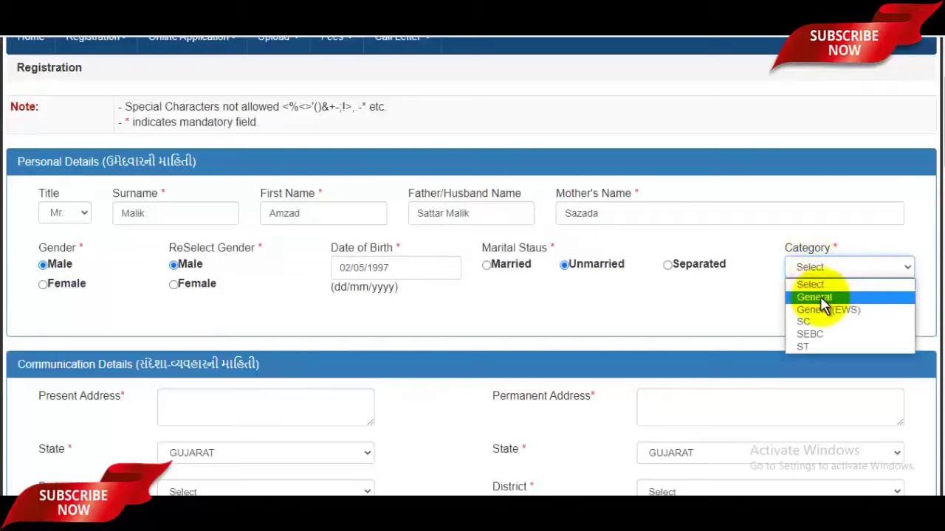
click(820, 298)
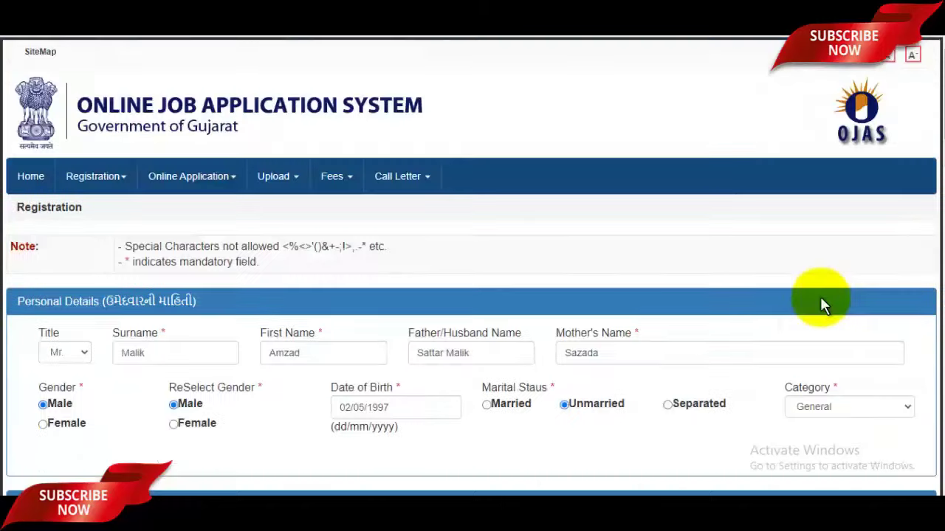
Enter the present address with state GUJARAT, district AHMEDABAD and taluka ASARWA
scroll(824, 306, down, 1)
scroll(825, 306, down, 1)
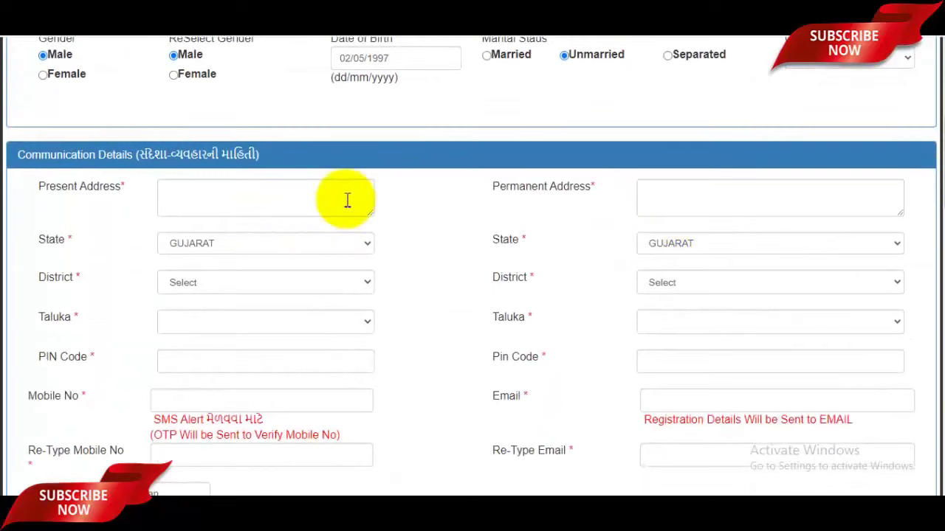
text(V)
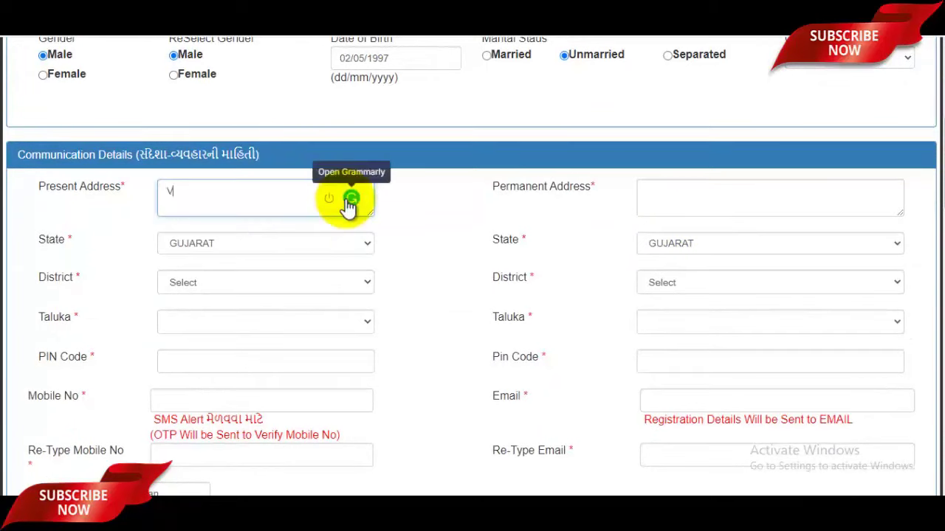
text(illage Sawant Khedi)
click(263, 245)
click(190, 125)
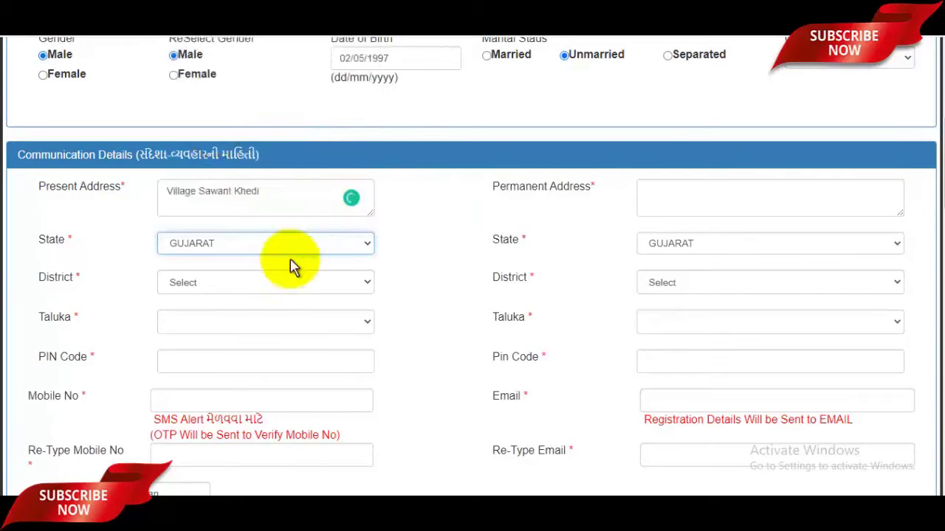
click(221, 287)
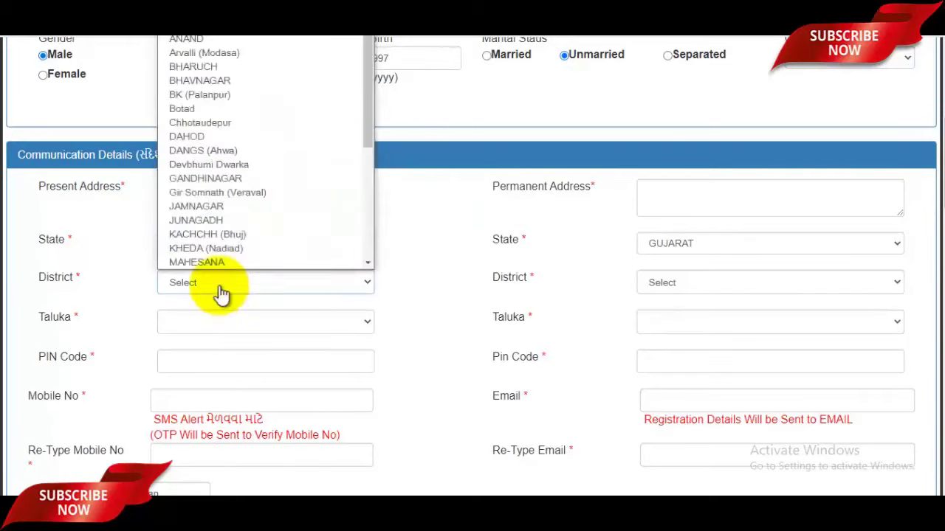
click(200, 26)
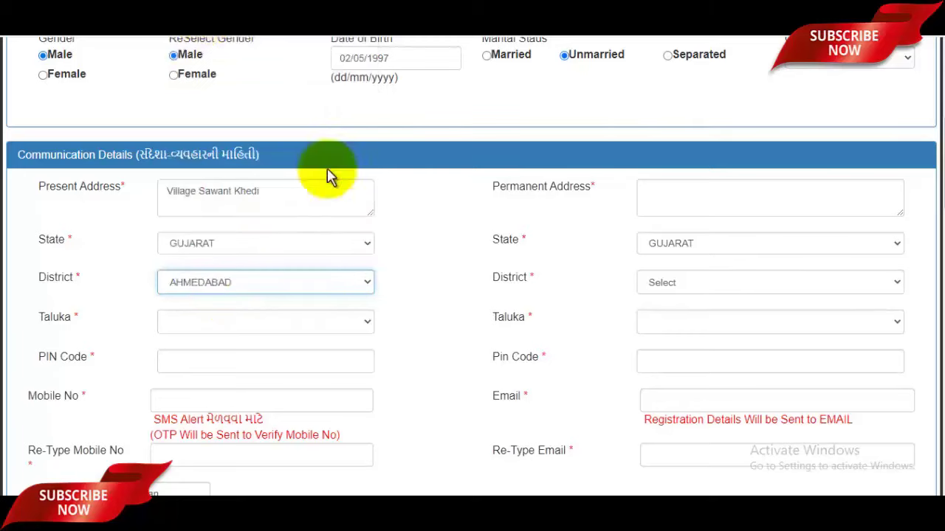
click(244, 324)
scroll(251, 323, down, 1)
click(223, 254)
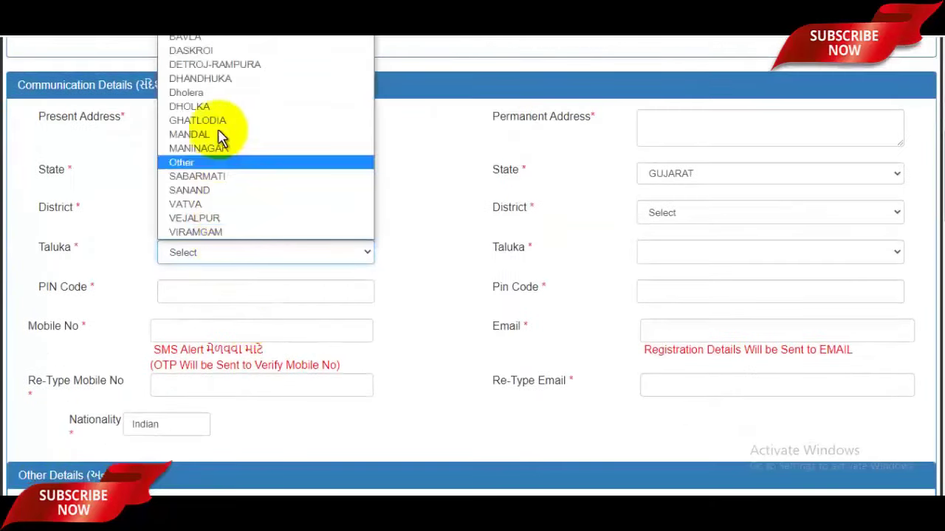
click(206, 24)
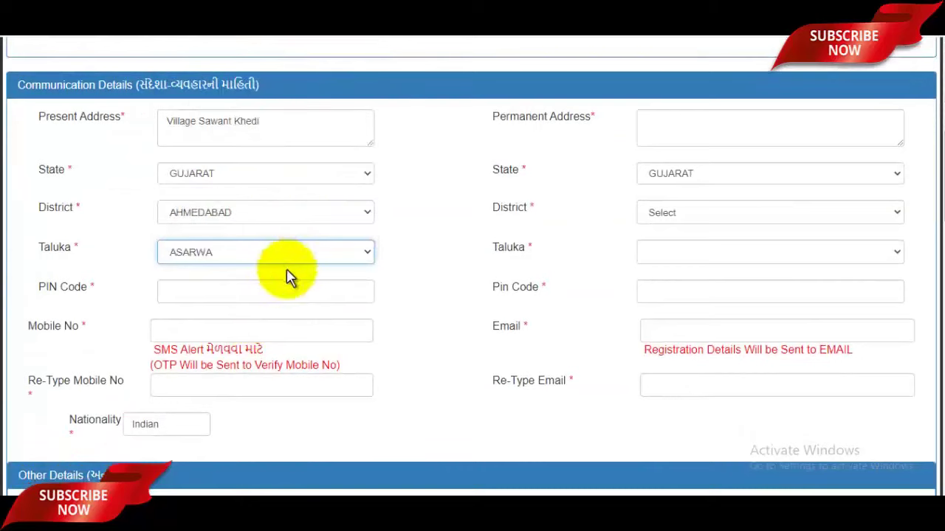
Fill the PIN code, mobile number, permanent address, and confirmation mobile and e-mail fields
click(234, 291)
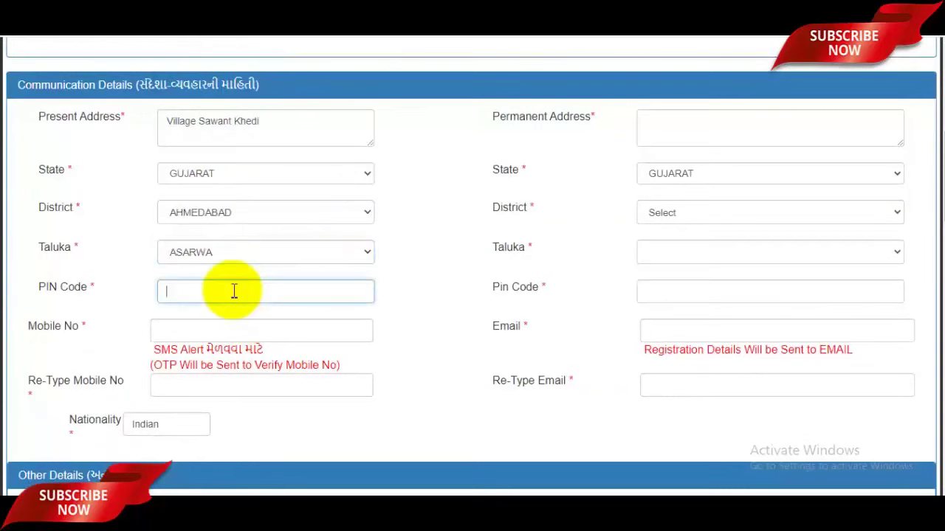
click(214, 327)
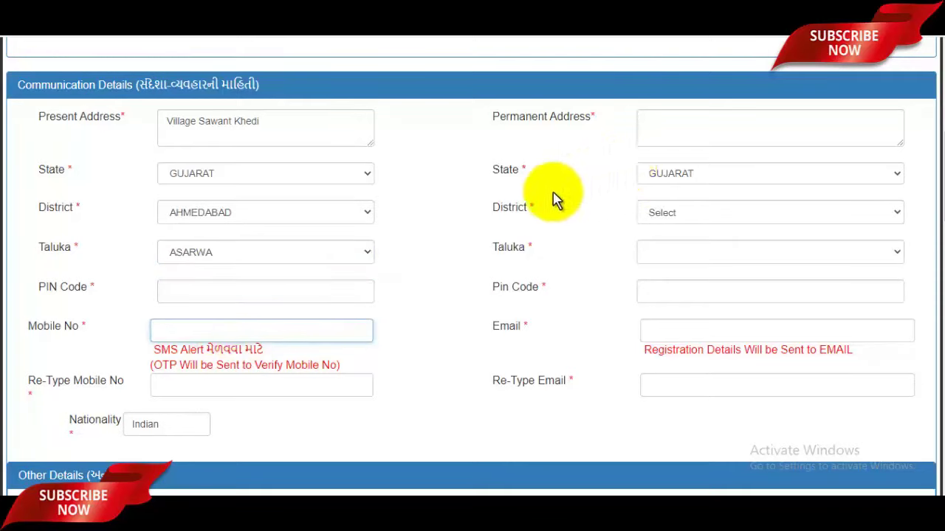
click(716, 132)
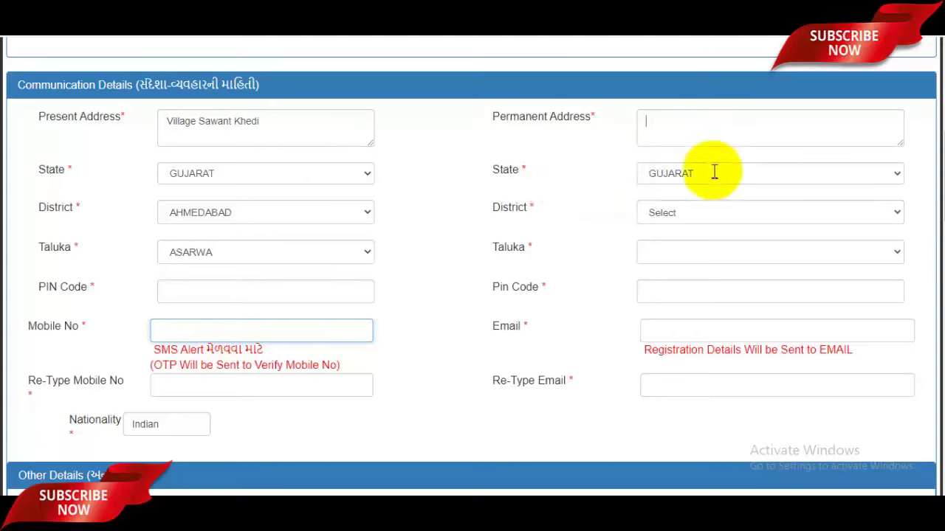
click(208, 393)
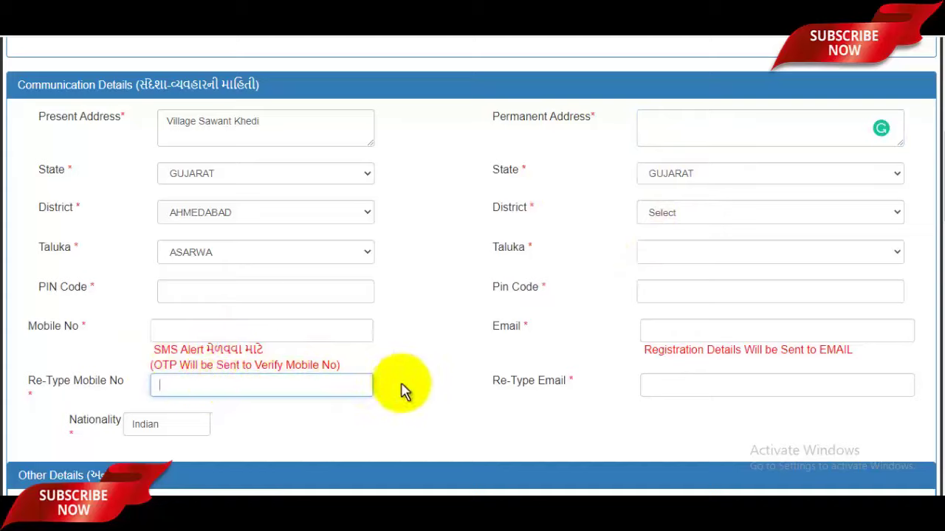
click(672, 381)
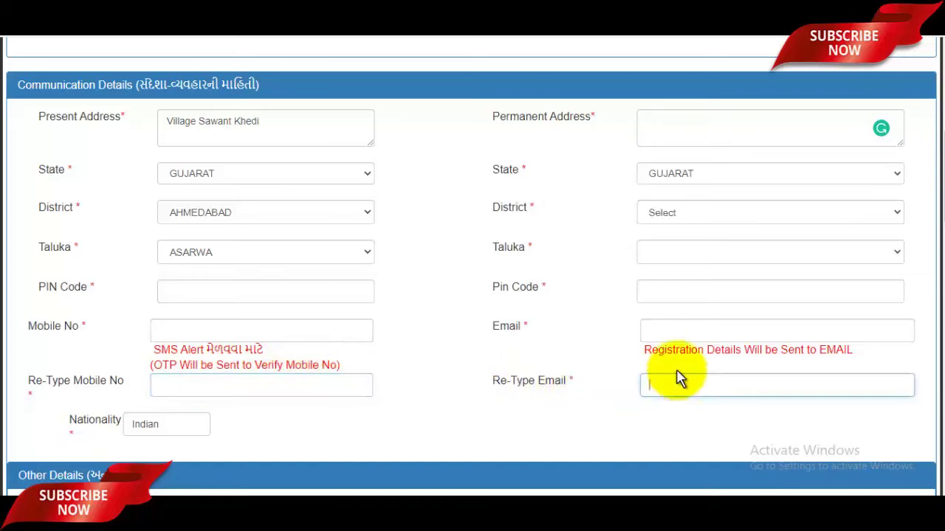
scroll(671, 313, down, 1)
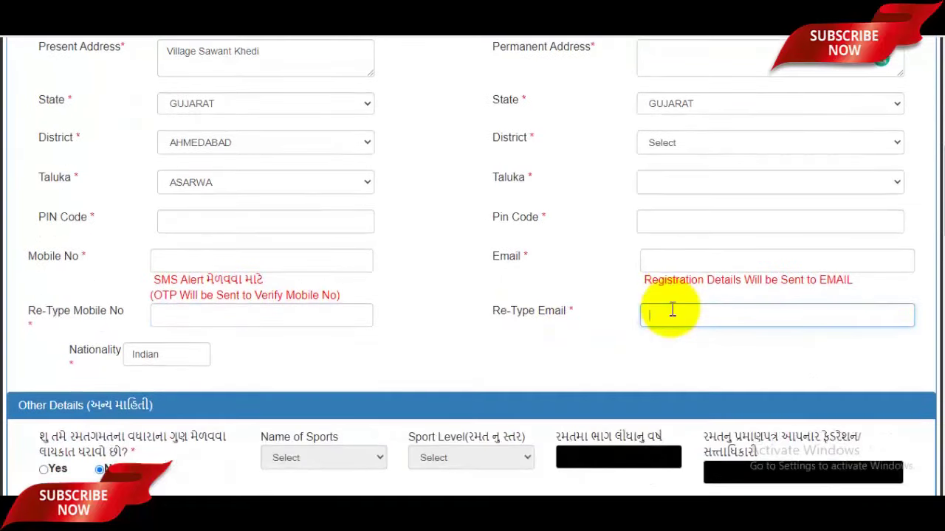
Tick Not Applicable for Physically Challenged in the Other Details section
scroll(671, 311, down, 5)
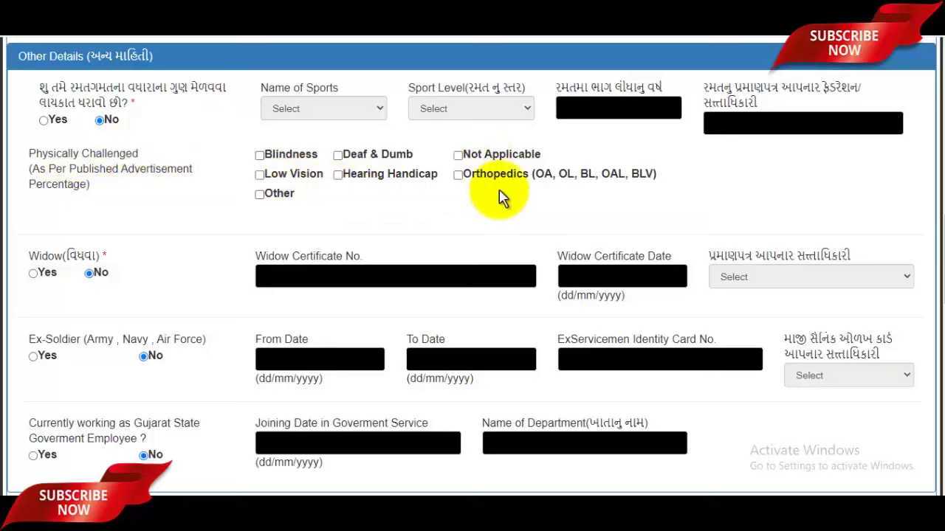
click(458, 155)
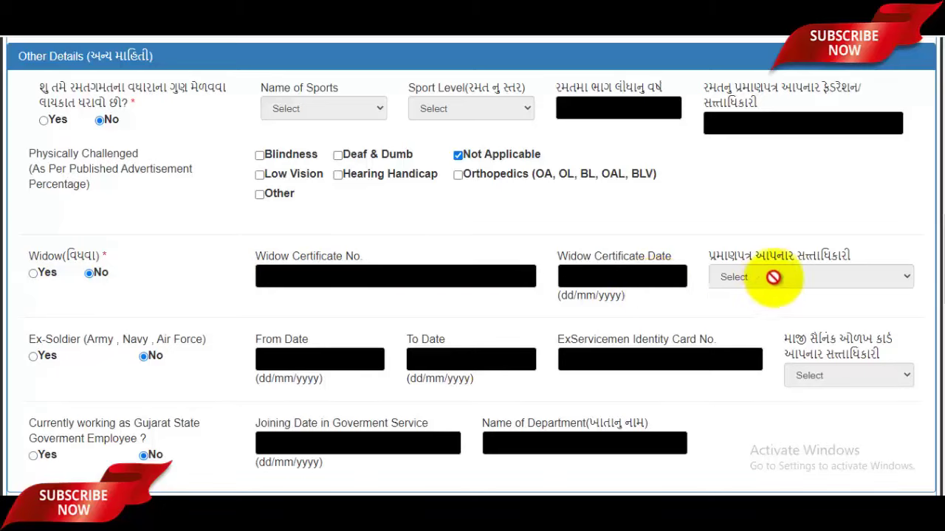
scroll(768, 274, down, 2)
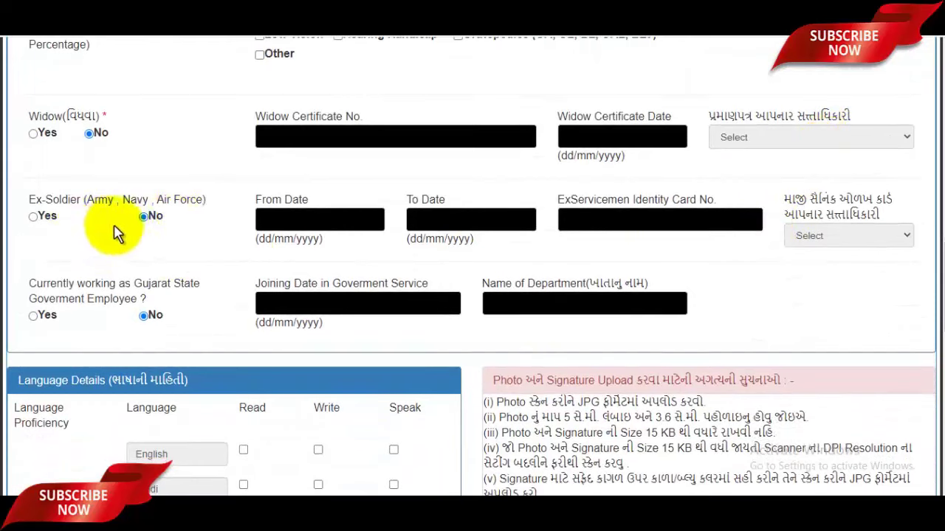
scroll(522, 226, down, 1)
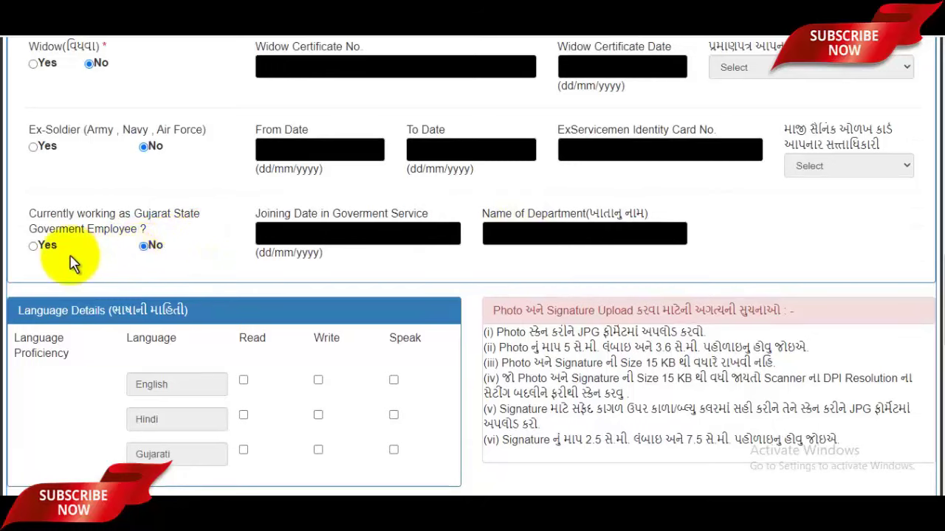
scroll(506, 279, down, 2)
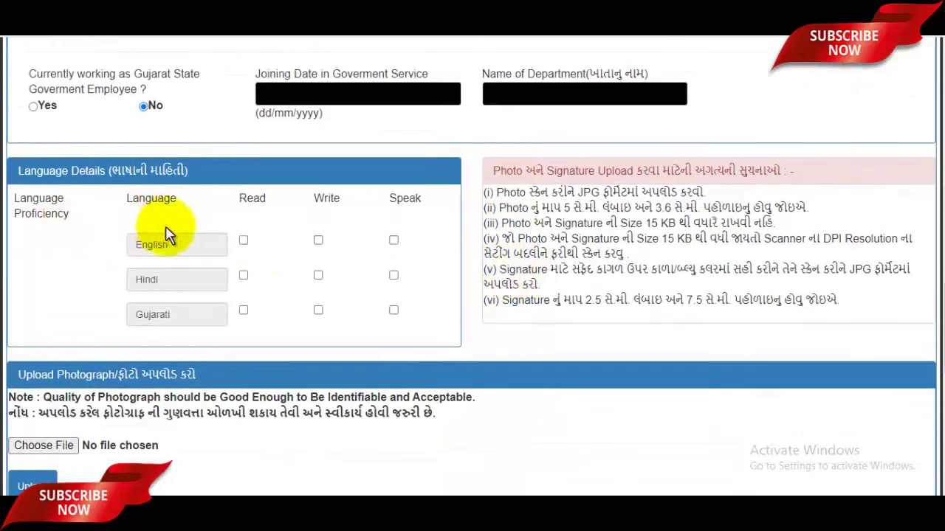
Tick Read, Write and Speak for English, Hindi and Gujarati in Language Details
click(243, 244)
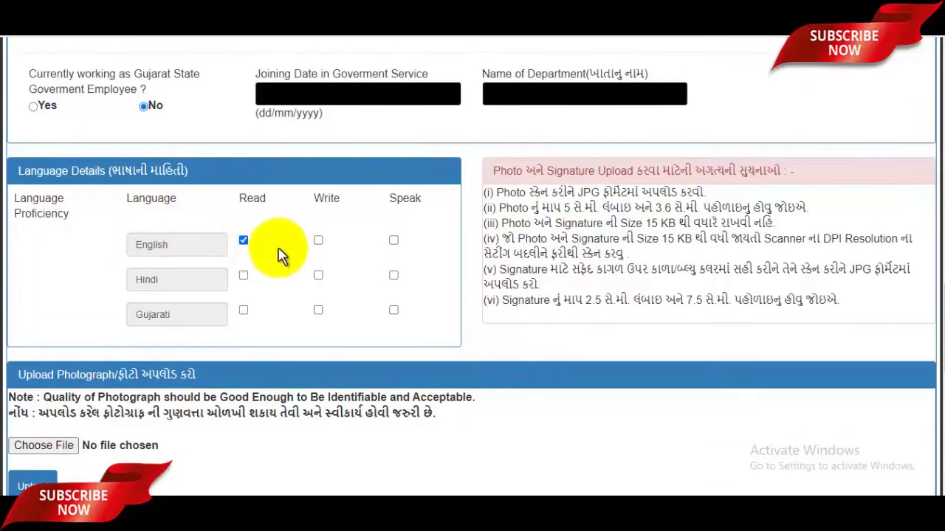
click(318, 242)
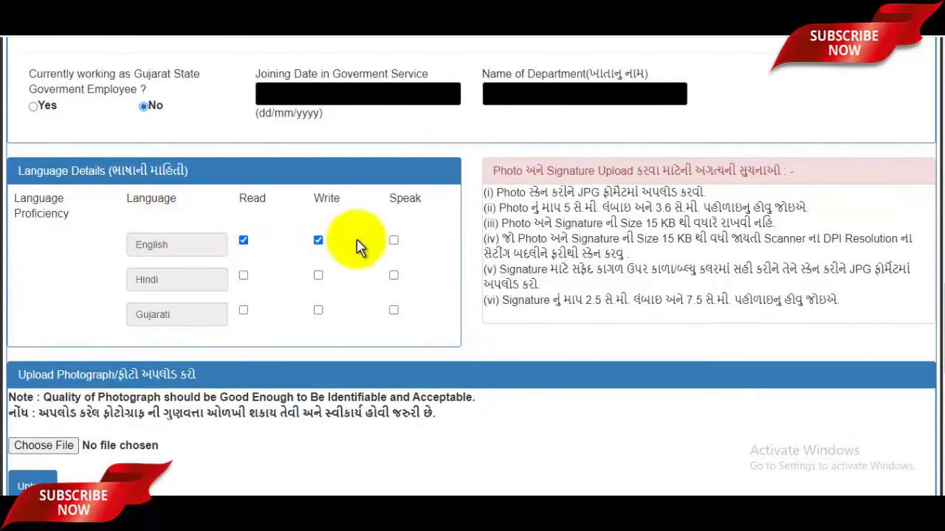
click(395, 244)
click(244, 278)
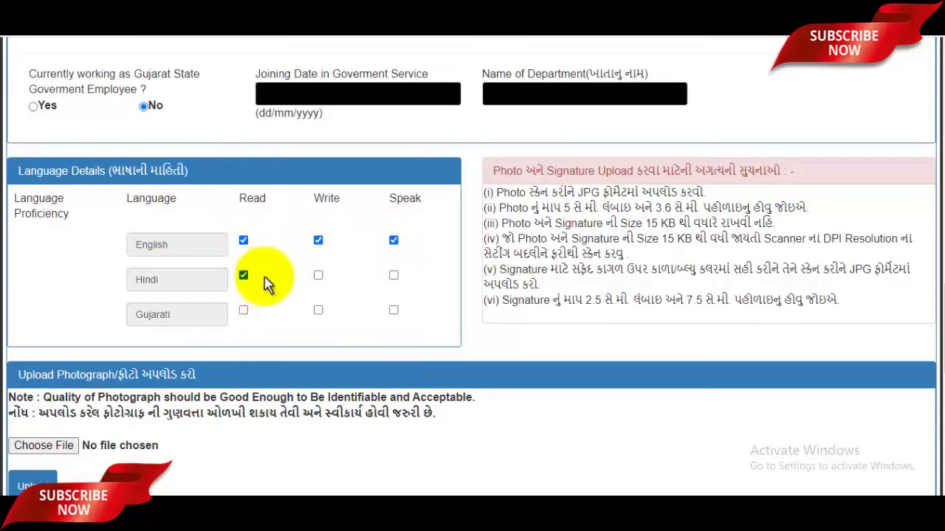
click(395, 279)
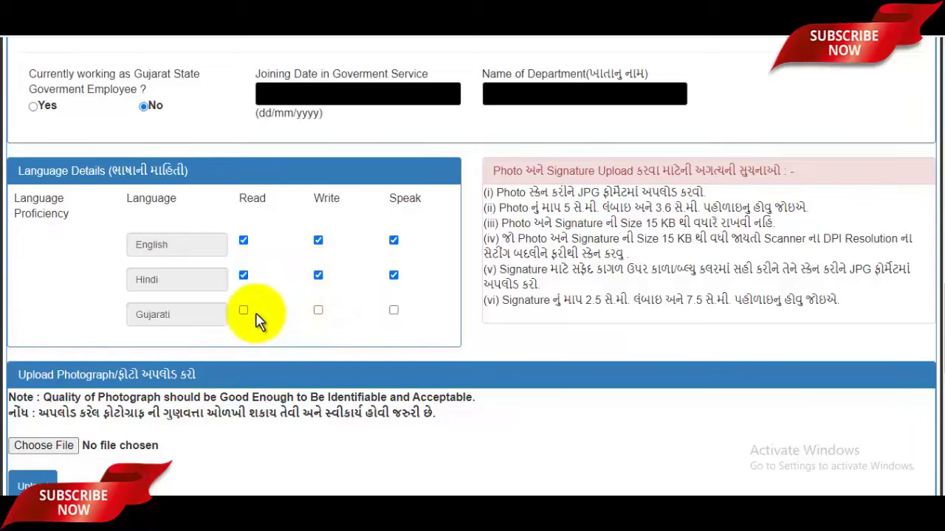
click(245, 312)
click(318, 310)
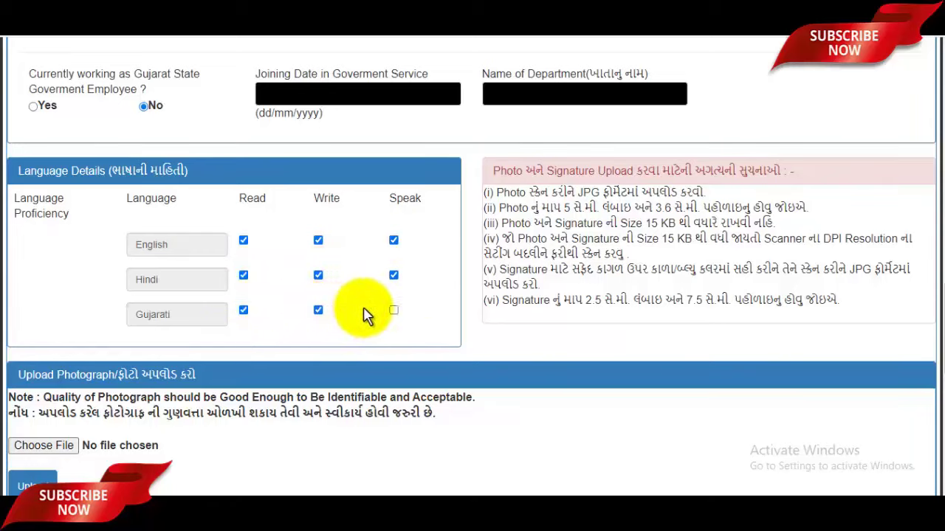
click(393, 311)
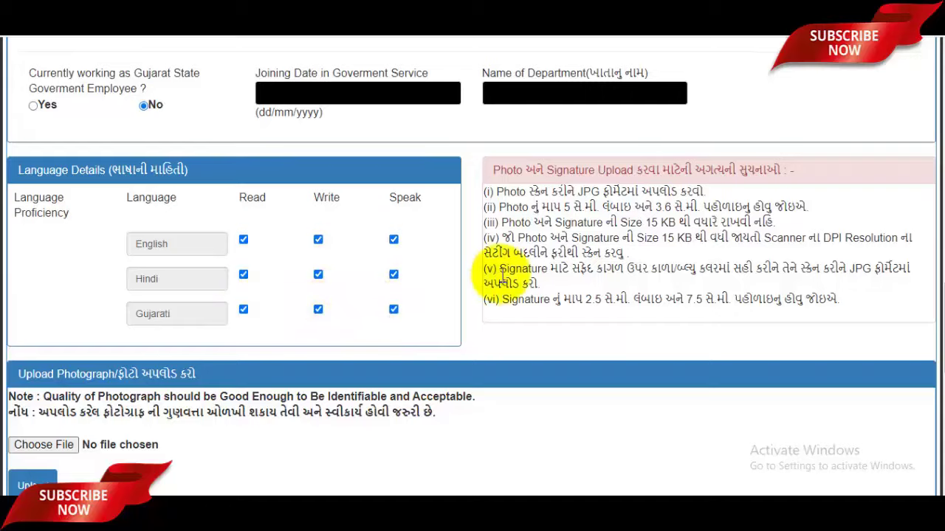
scroll(516, 277, down, 3)
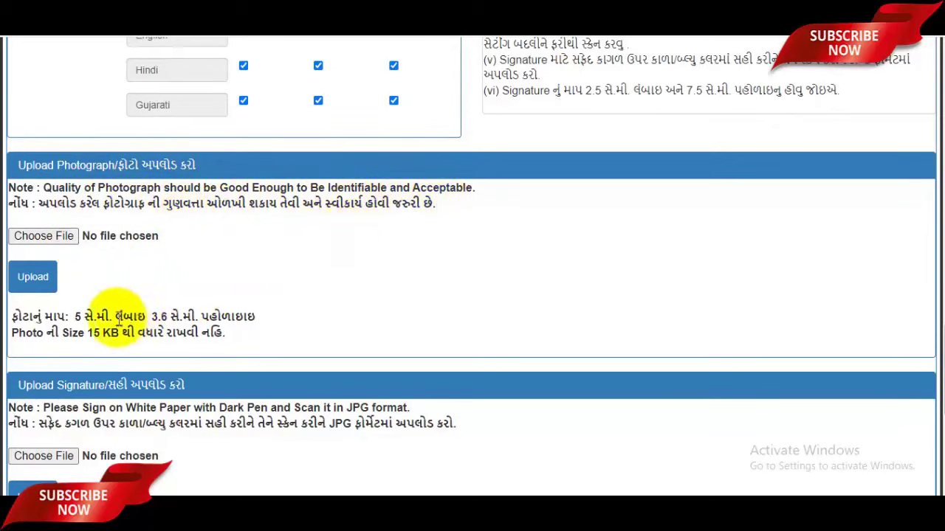
Pick the applicant's photo from the Pictures folder and upload it to the form
drag(74, 316, 248, 315)
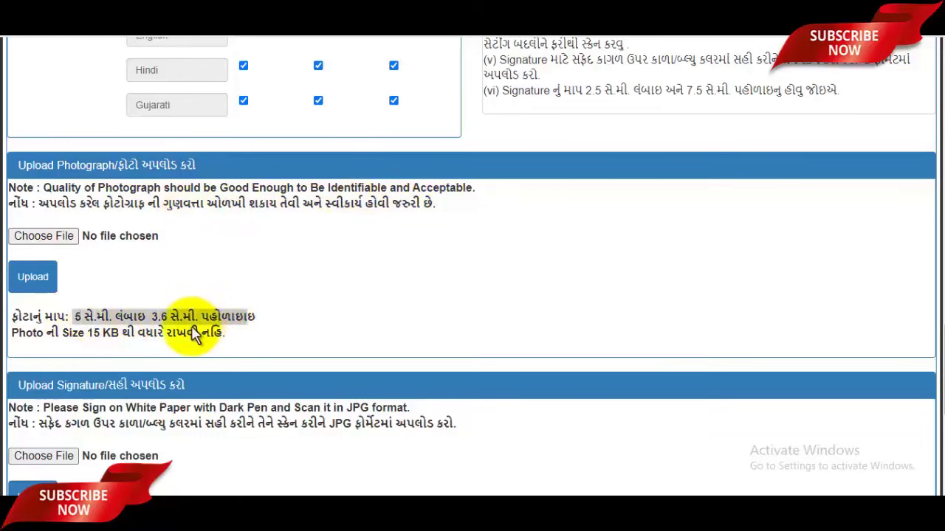
click(59, 238)
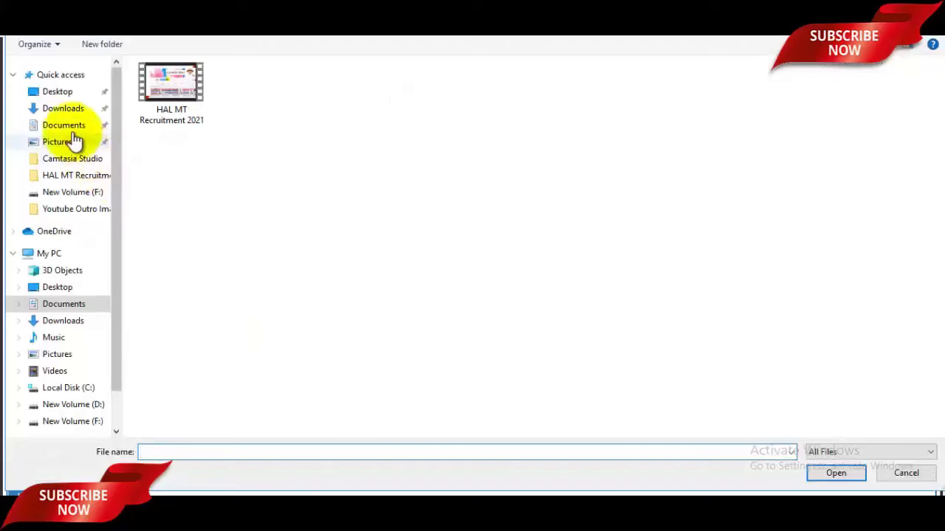
click(65, 127)
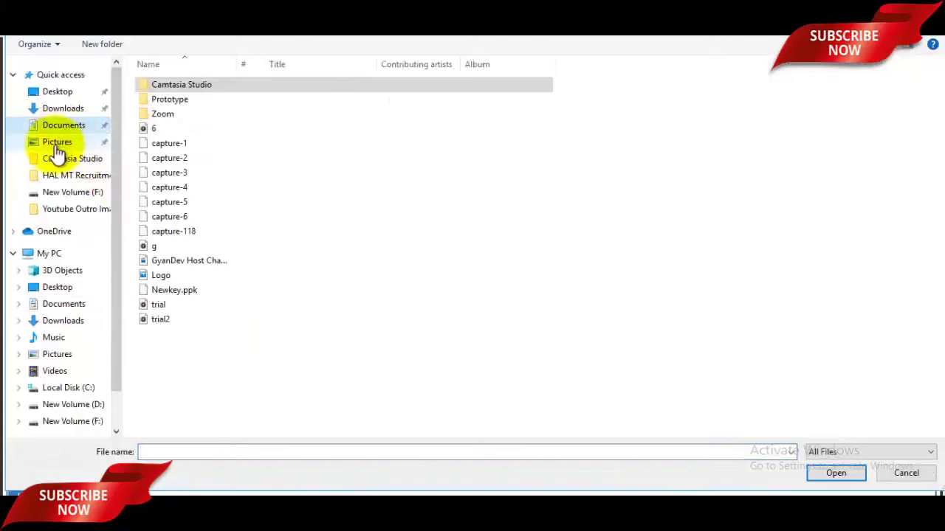
click(59, 142)
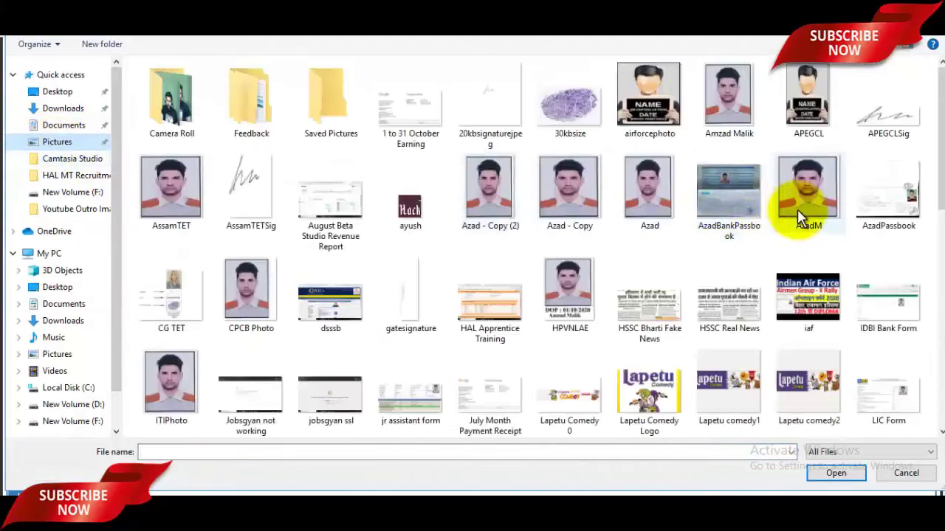
click(654, 207)
click(835, 473)
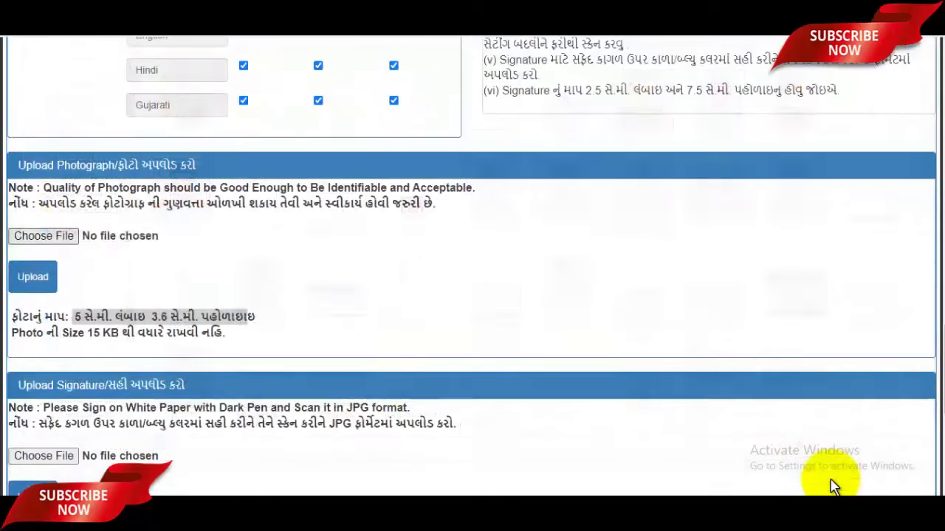
click(32, 283)
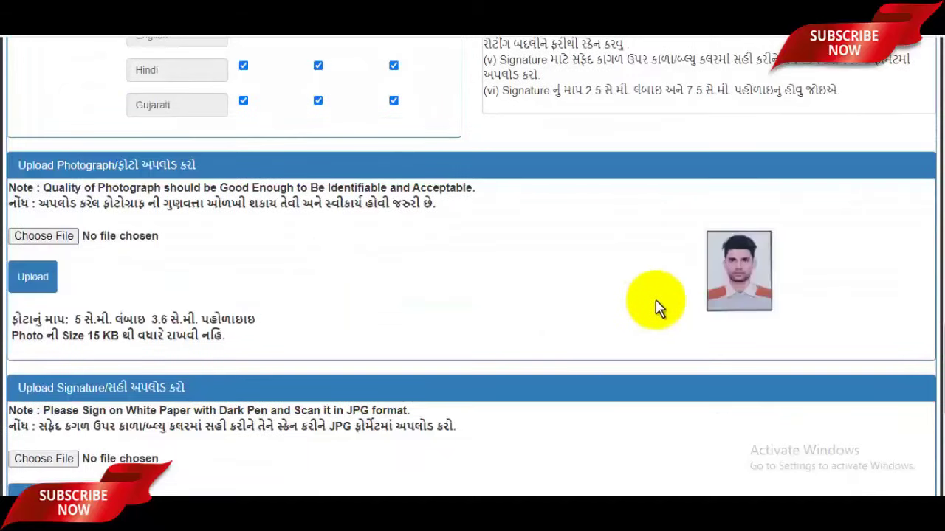
scroll(643, 293, down, 1)
scroll(185, 362, down, 1)
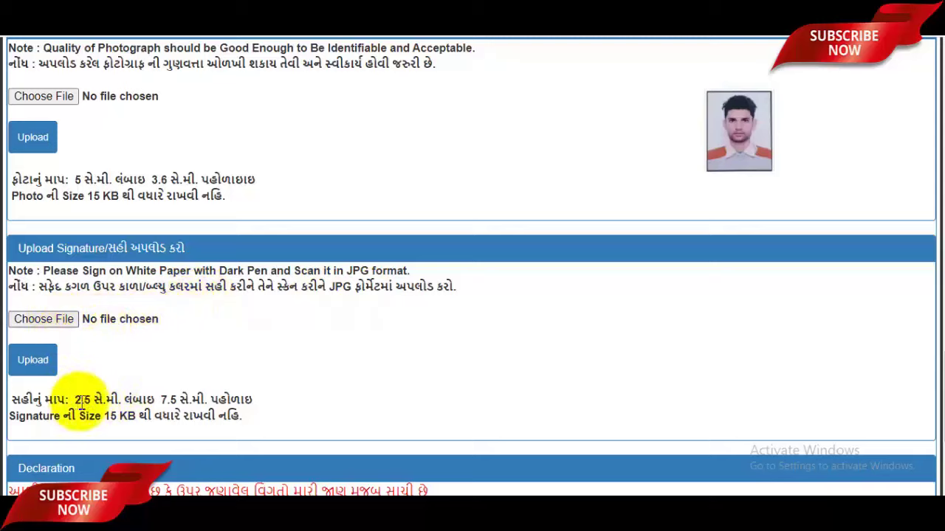
Select the sscglsign image as the signature file and upload it
drag(75, 399, 239, 394)
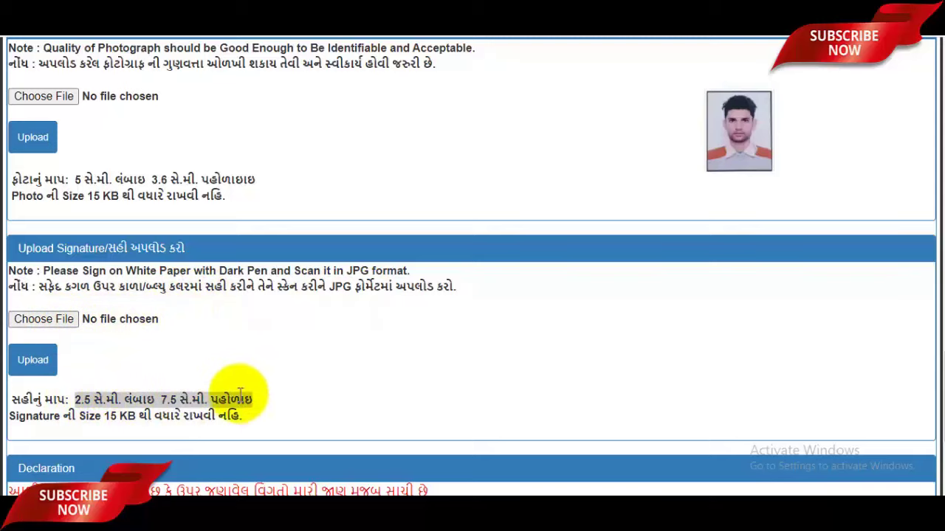
click(44, 321)
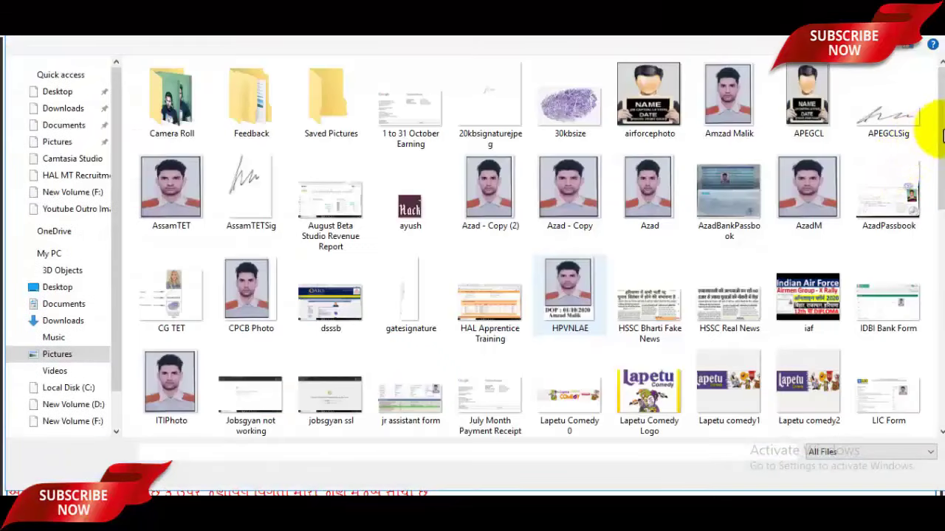
scroll(934, 251, down, 1)
drag(933, 251, 930, 321)
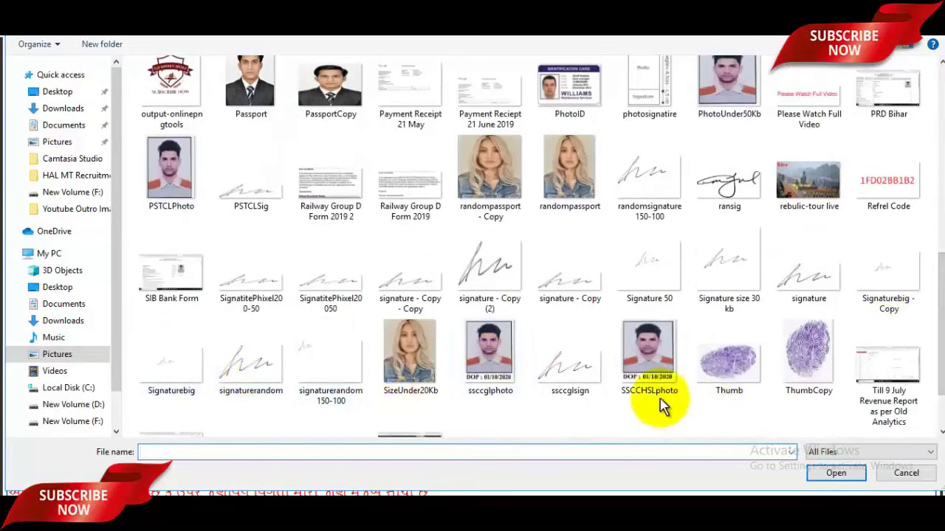
click(572, 369)
click(834, 473)
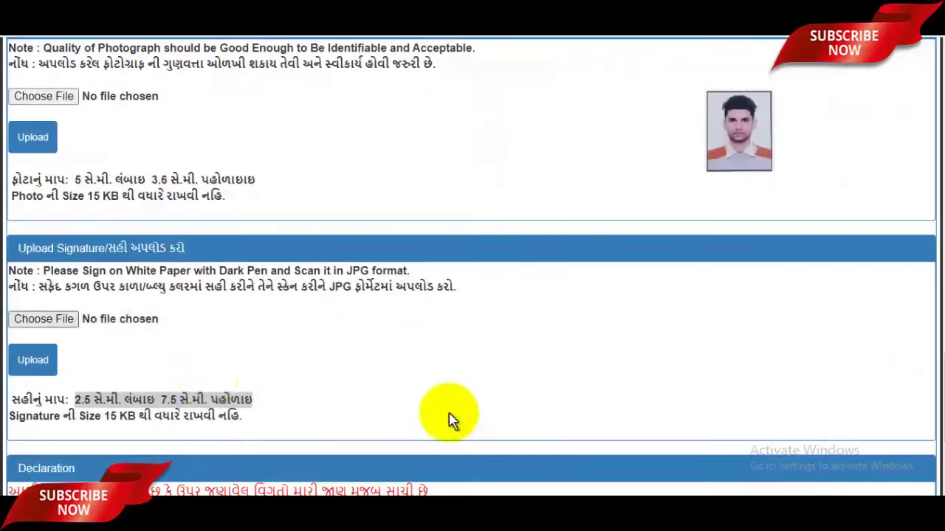
click(22, 372)
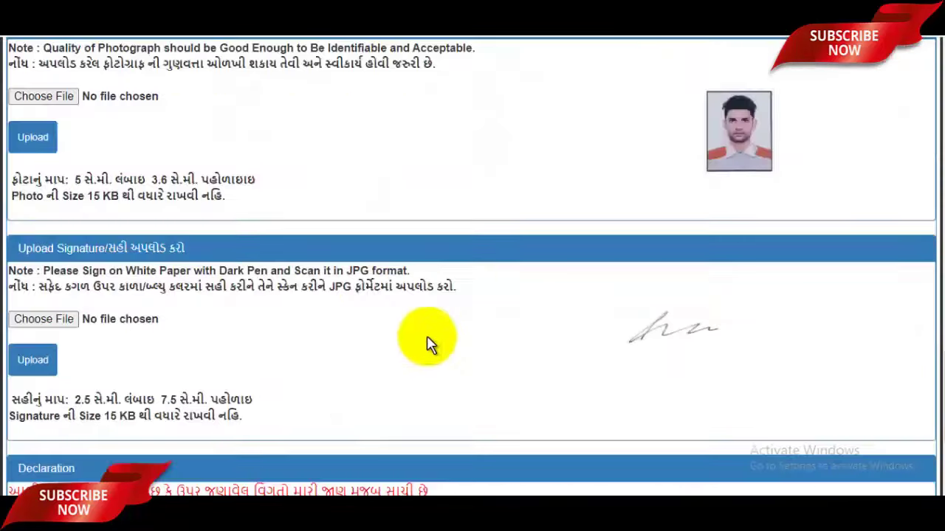
scroll(660, 341, down, 3)
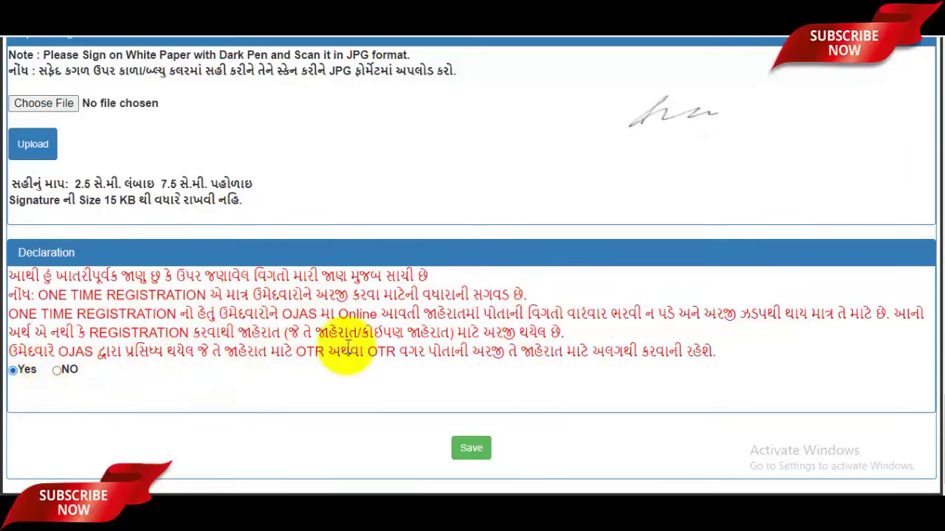
Save the application with the mobile OTP, then follow Apply Online to current advertisements
scroll(589, 347, up, 20)
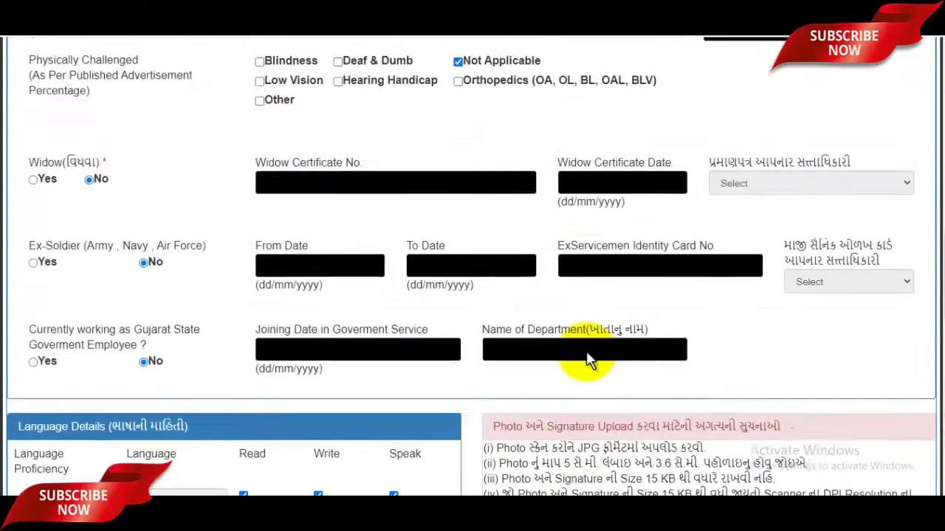
scroll(588, 358, down, 20)
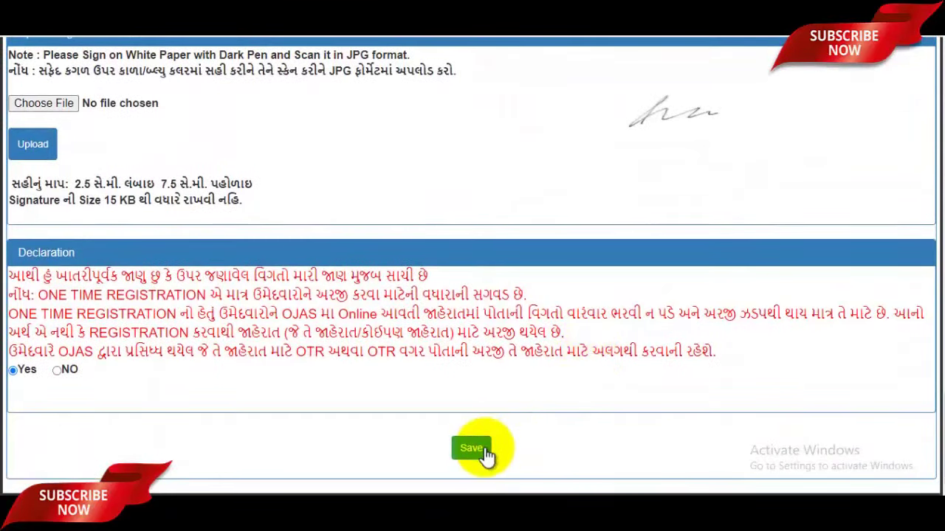
click(485, 454)
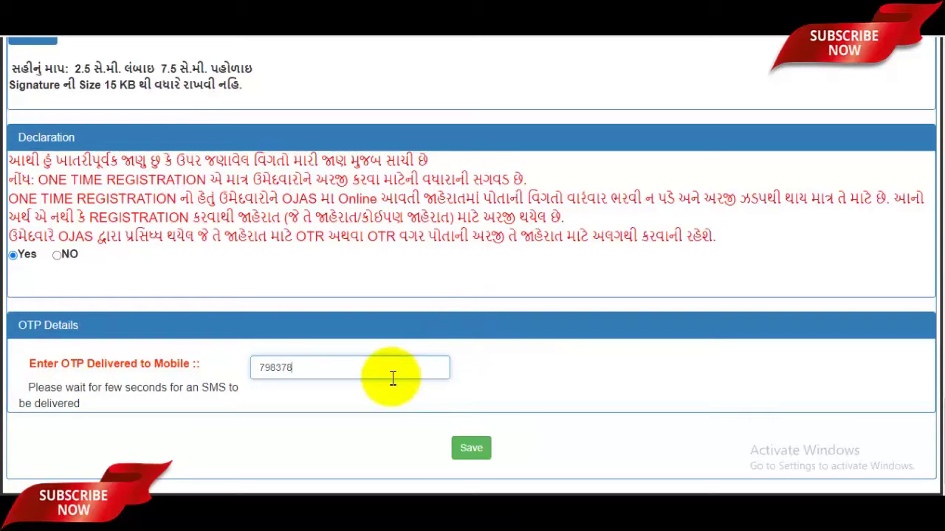
click(477, 453)
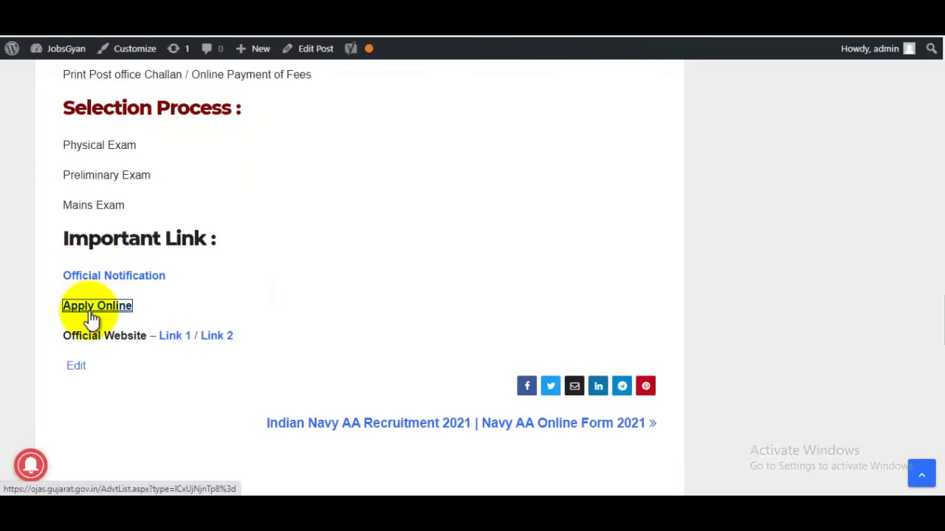
click(96, 310)
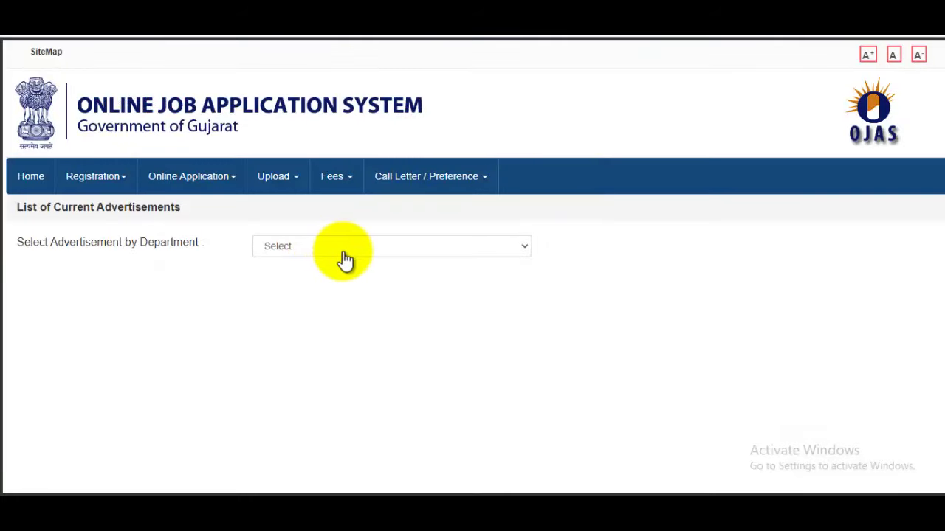
Choose the Lokrakshak Recruitment Board department and apply for its constable advertisement
click(344, 260)
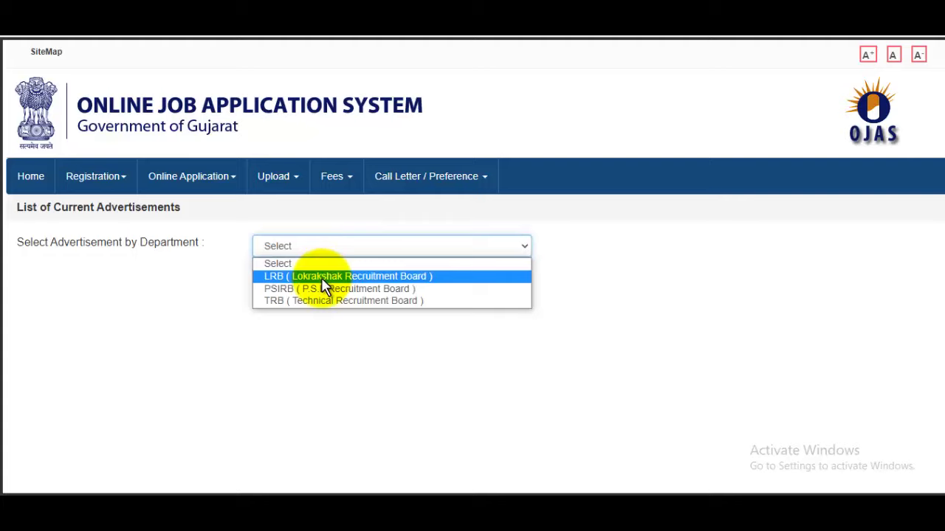
click(321, 278)
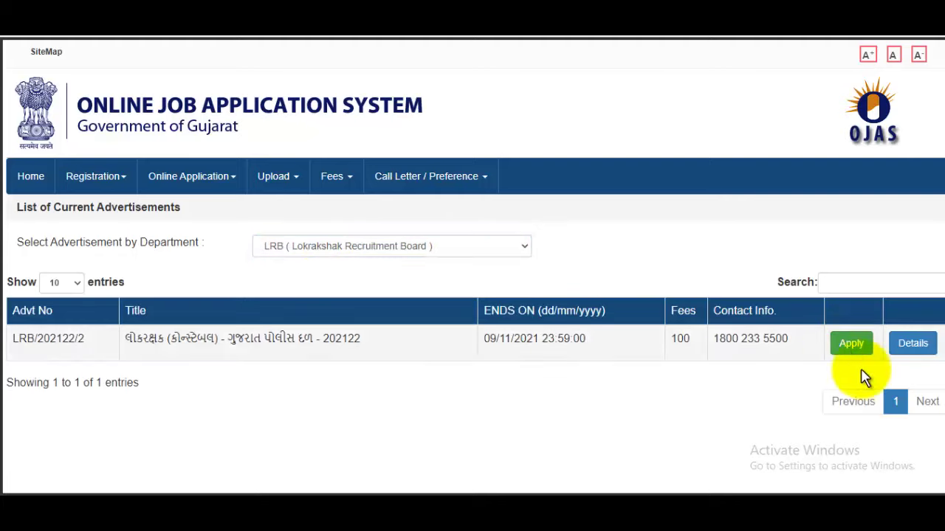
click(851, 345)
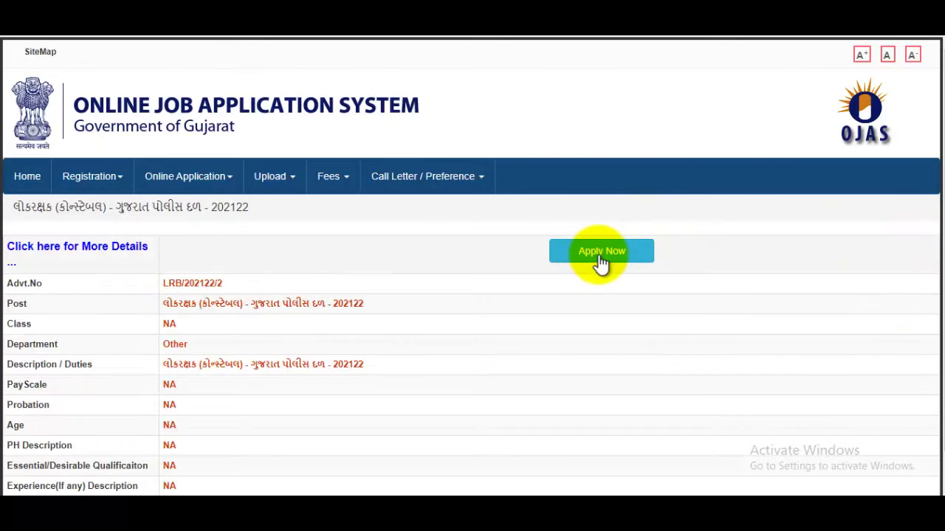
click(600, 255)
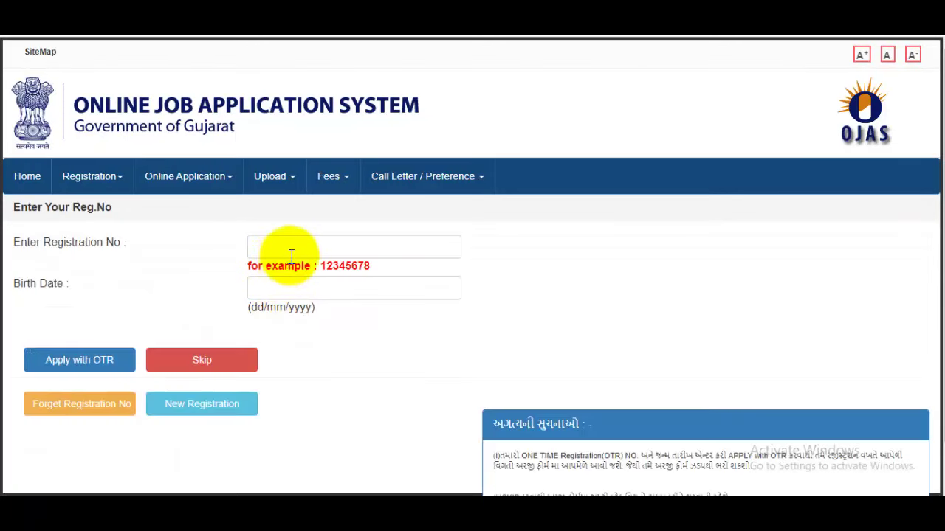
Enter the registration number and birth date, then apply with OTR
click(291, 255)
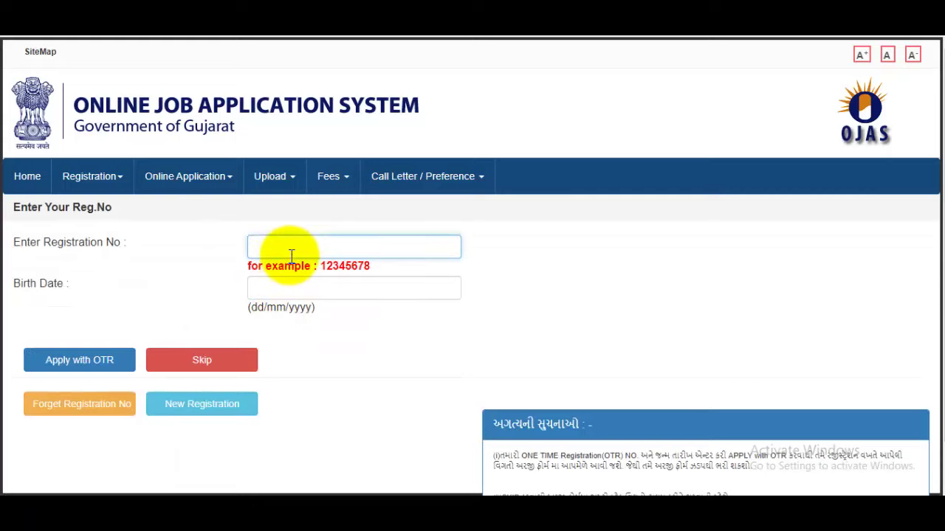
click(264, 290)
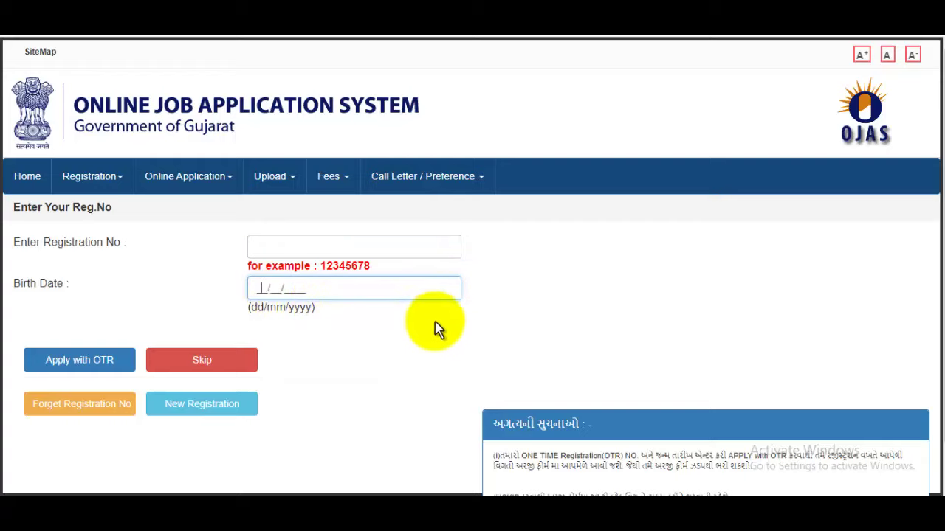
click(107, 367)
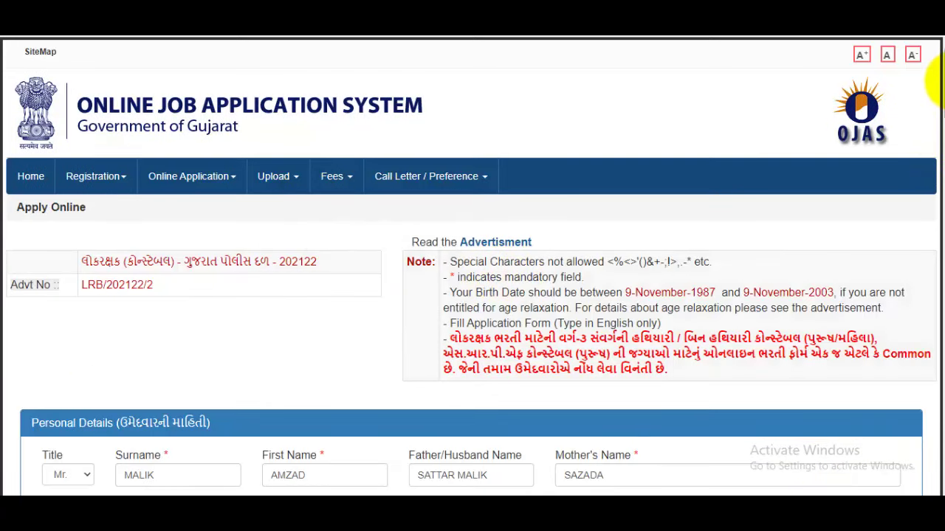
drag(939, 88, 934, 274)
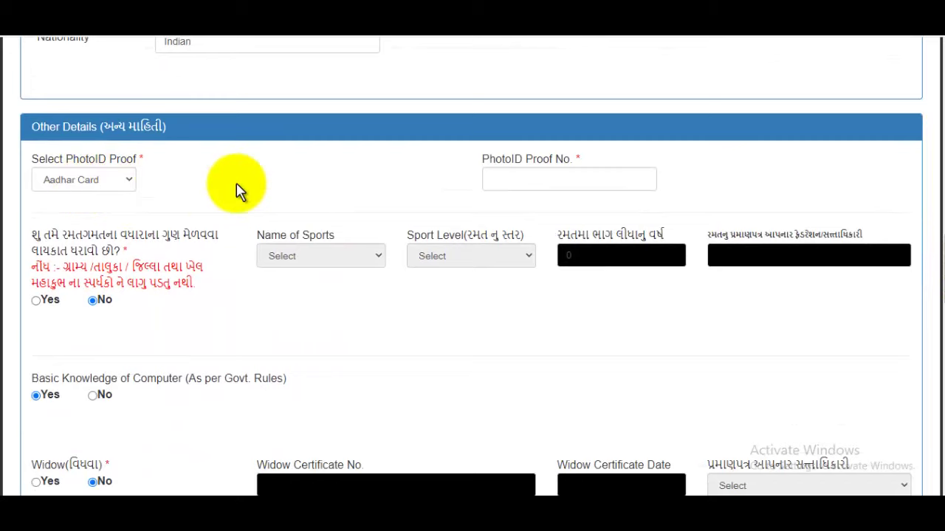
click(549, 188)
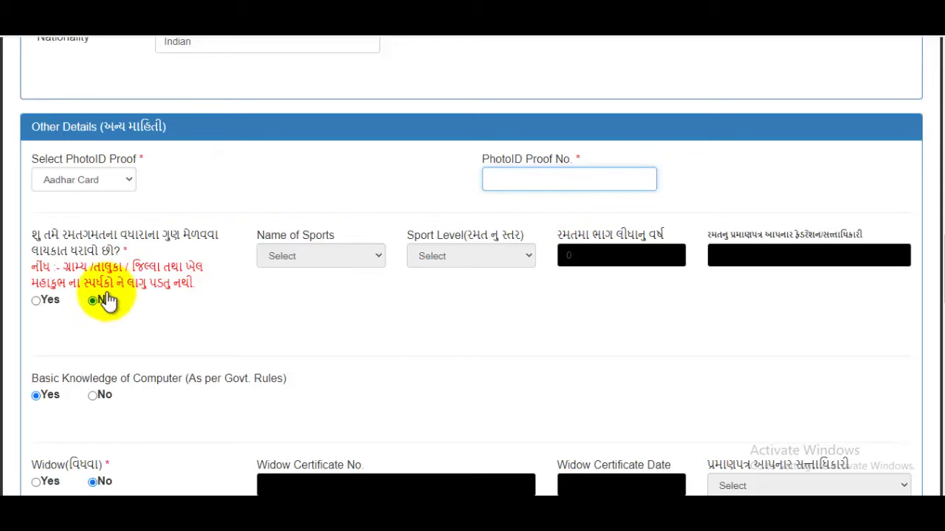
scroll(939, 281, down, 1)
drag(939, 280, 937, 386)
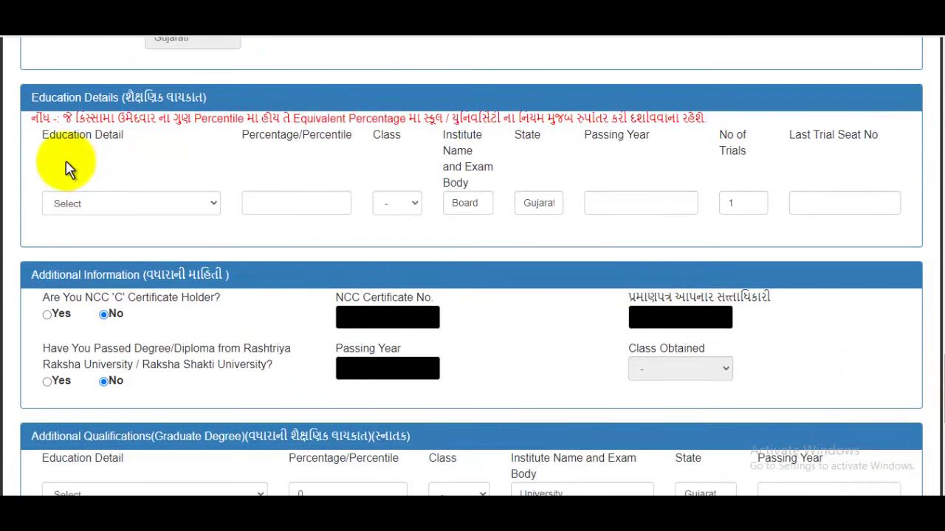
Enter HSC Science – A in the education row with 96 percent and Distinction class
click(129, 207)
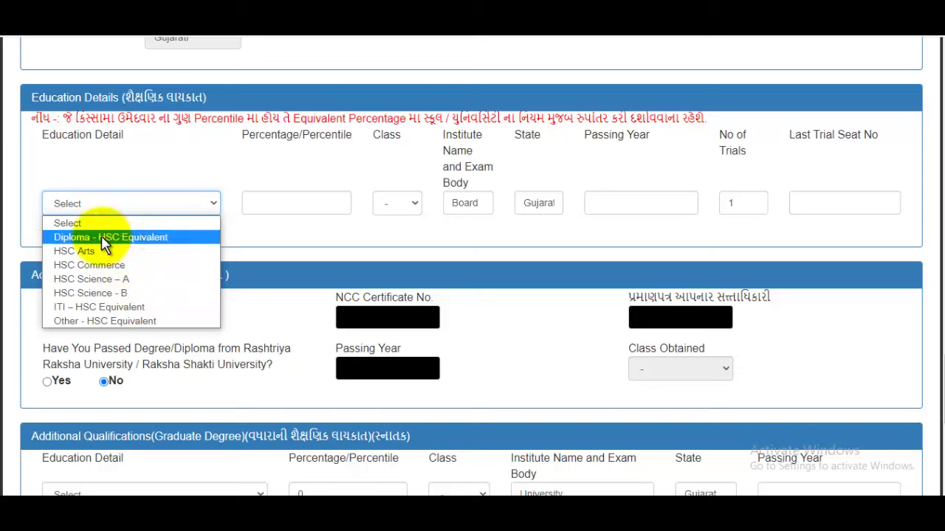
click(110, 279)
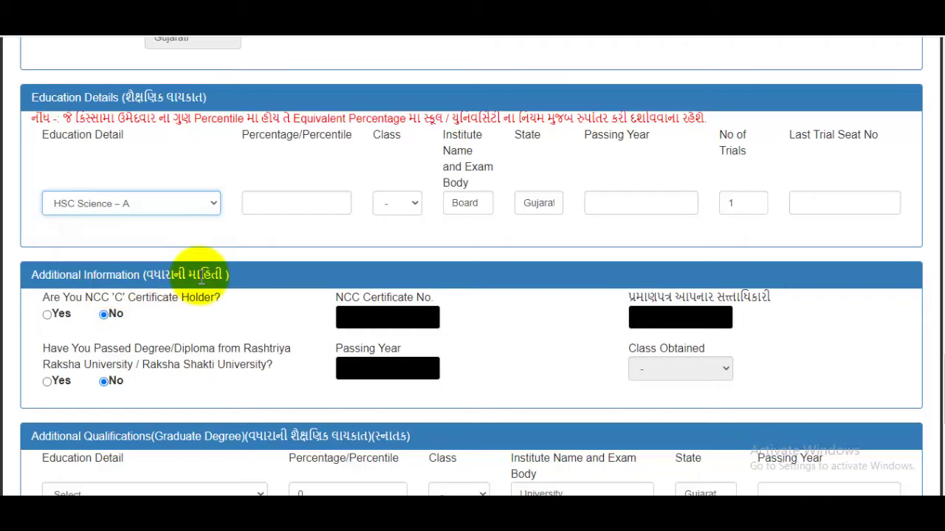
click(311, 208)
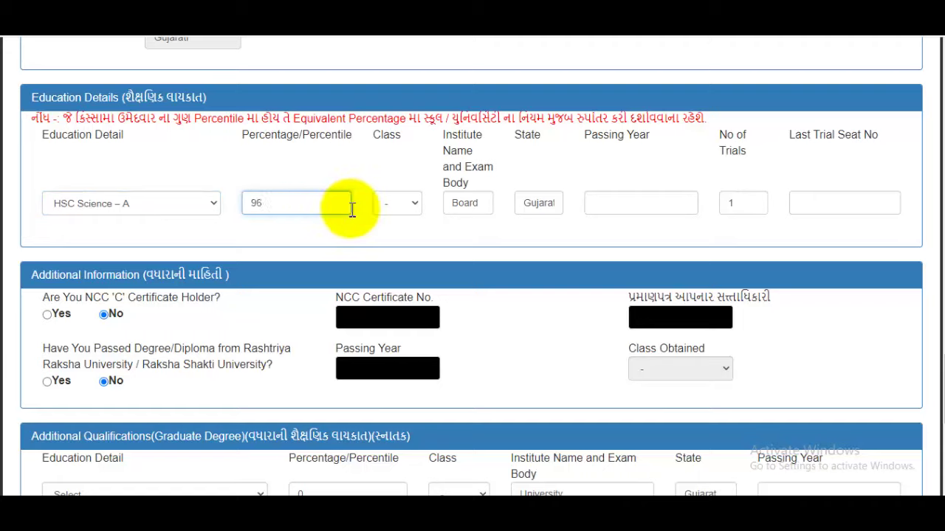
click(410, 207)
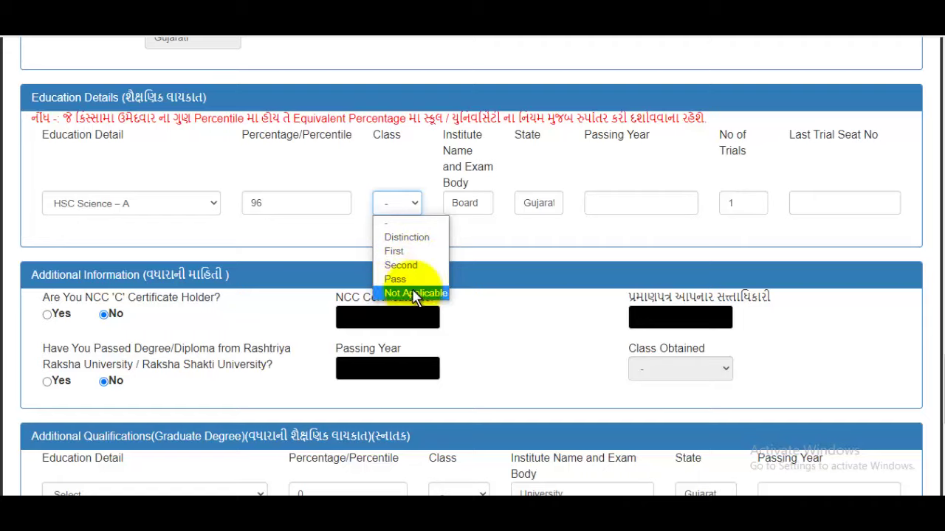
click(407, 238)
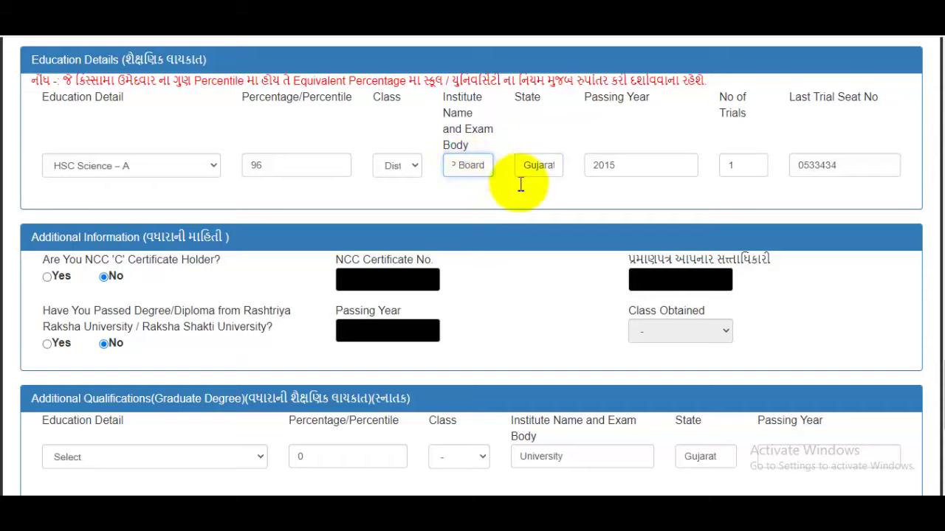
Set the school row's board state to UP and check the passing year and last trial seat number
click(546, 165)
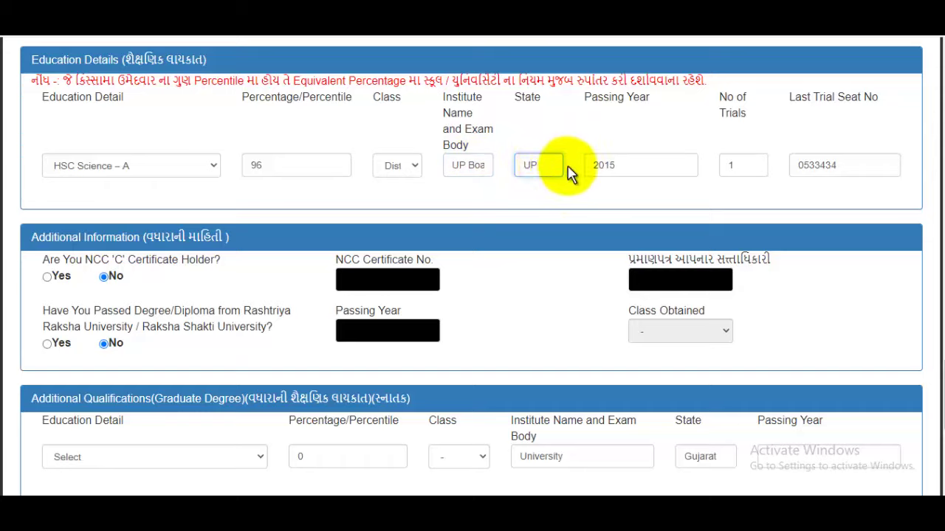
click(642, 163)
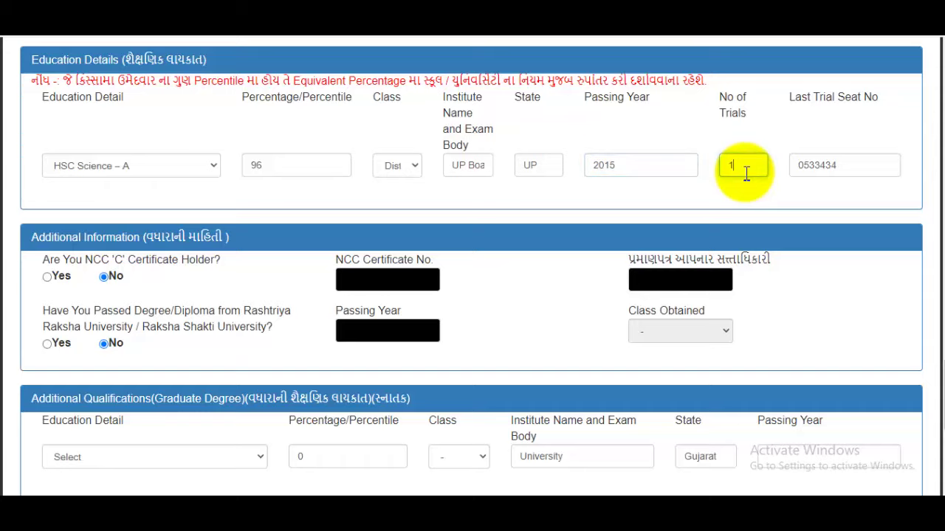
click(845, 163)
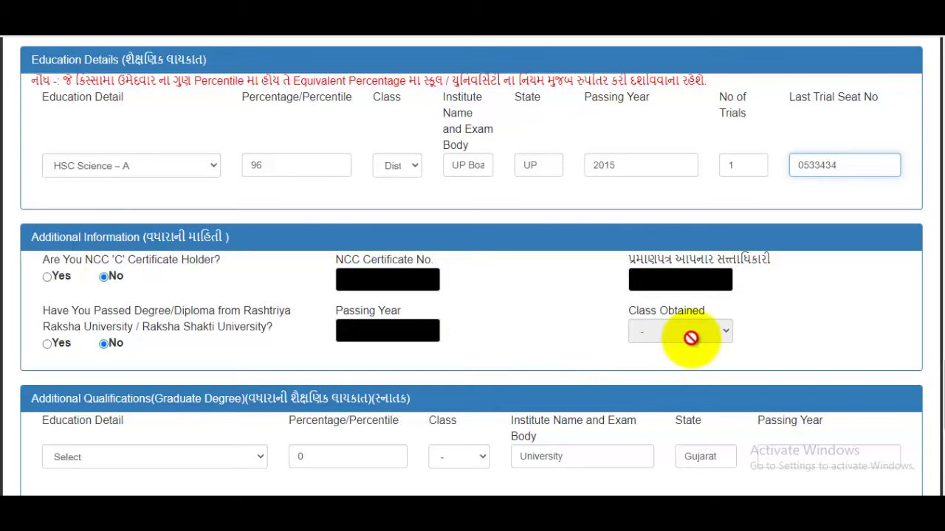
Leave the graduate and post-graduate qualification rows unselected and scroll down to Save
scroll(358, 288, down, 2)
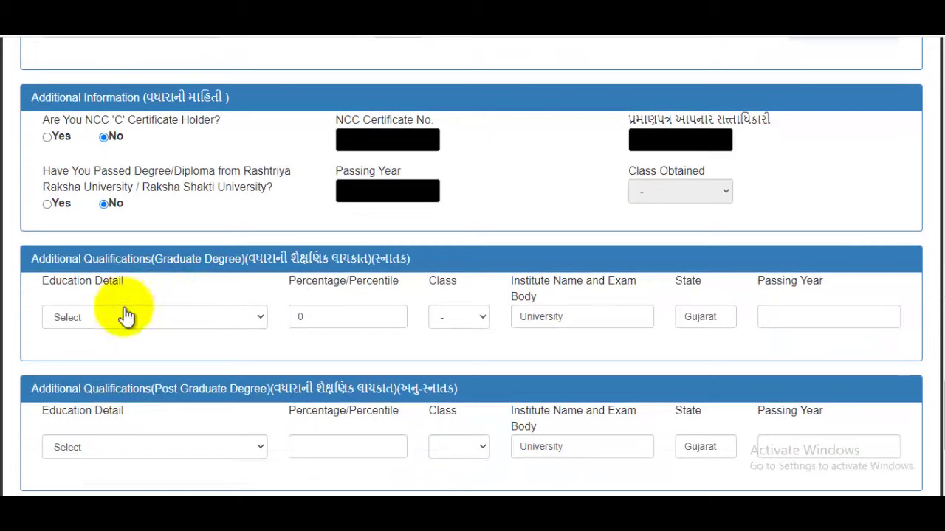
click(121, 318)
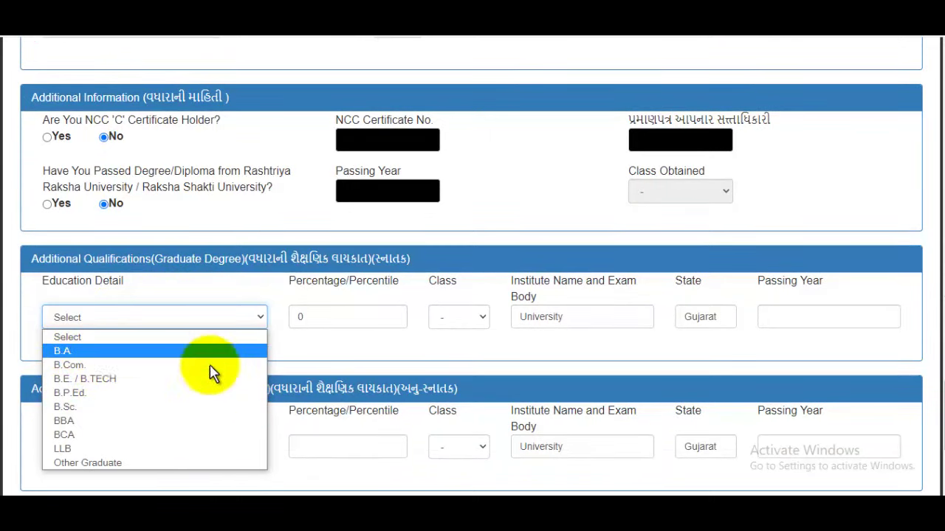
click(375, 319)
click(458, 317)
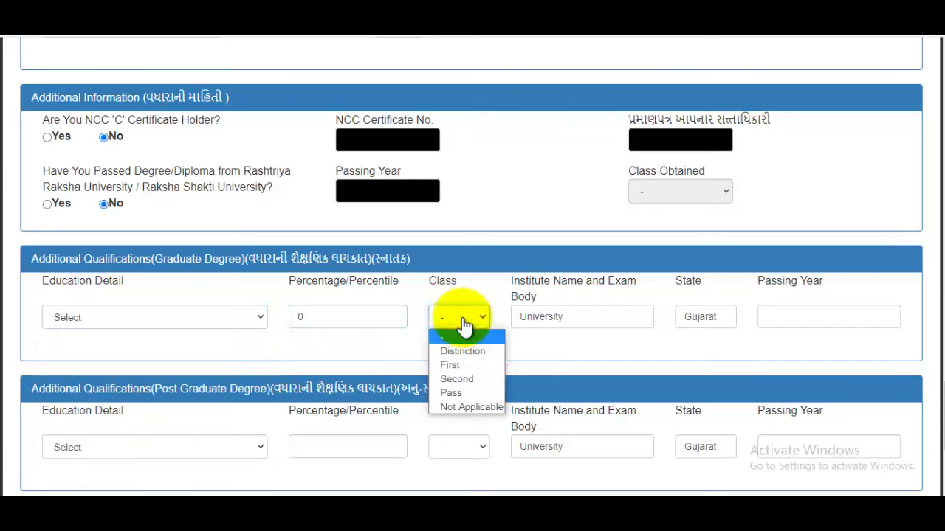
click(595, 322)
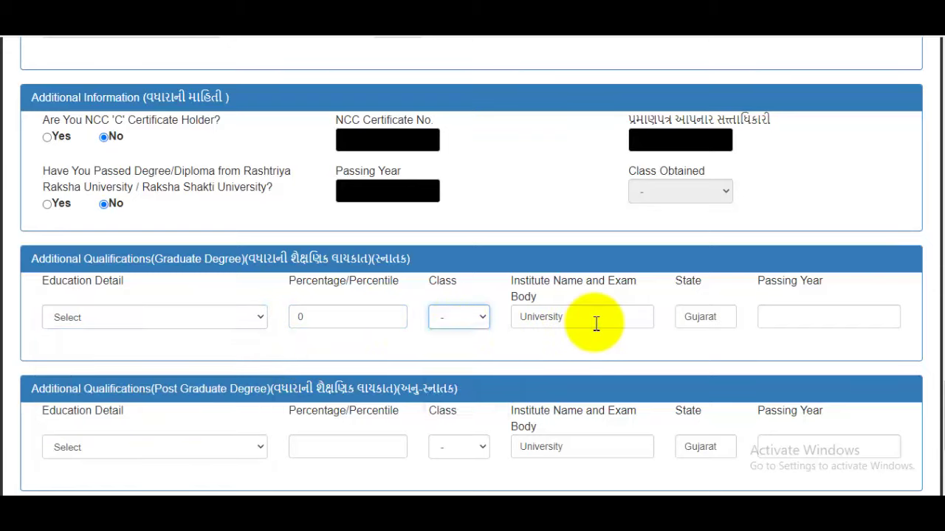
click(594, 323)
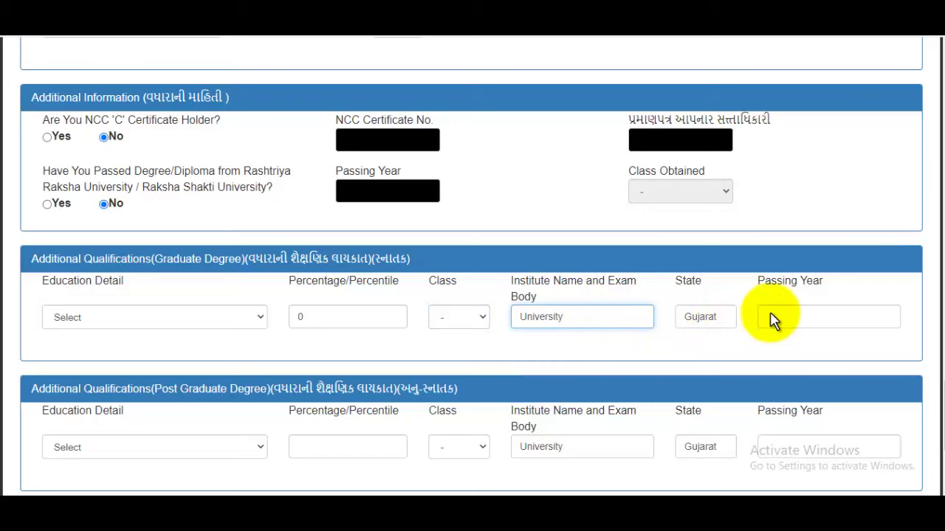
click(822, 315)
scroll(809, 225, down, 3)
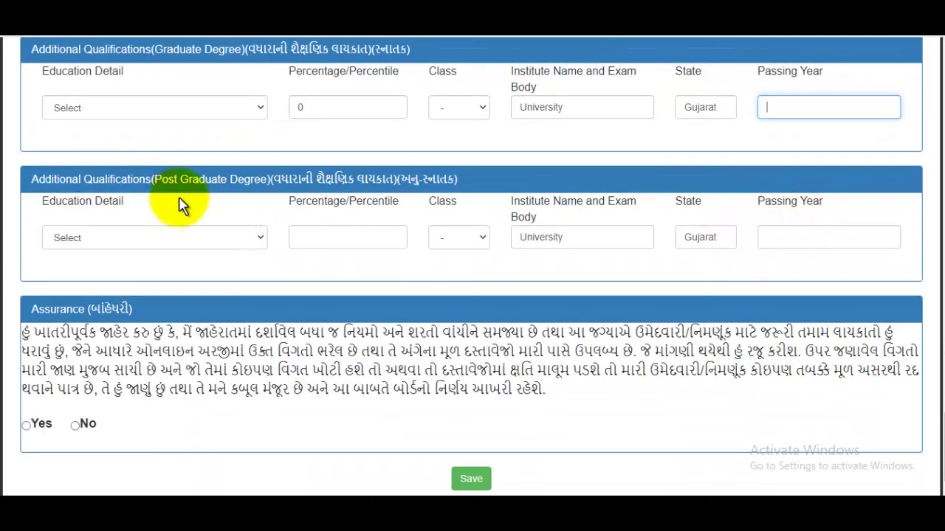
click(172, 246)
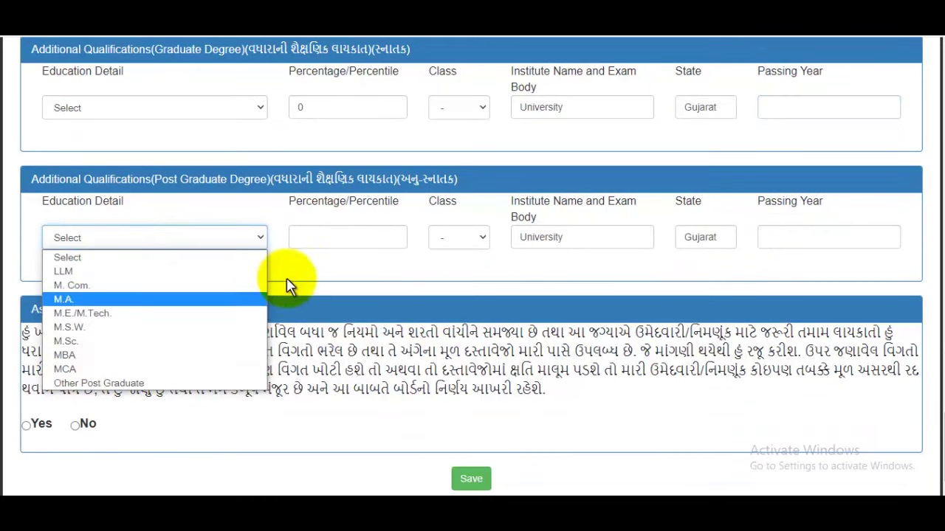
click(371, 267)
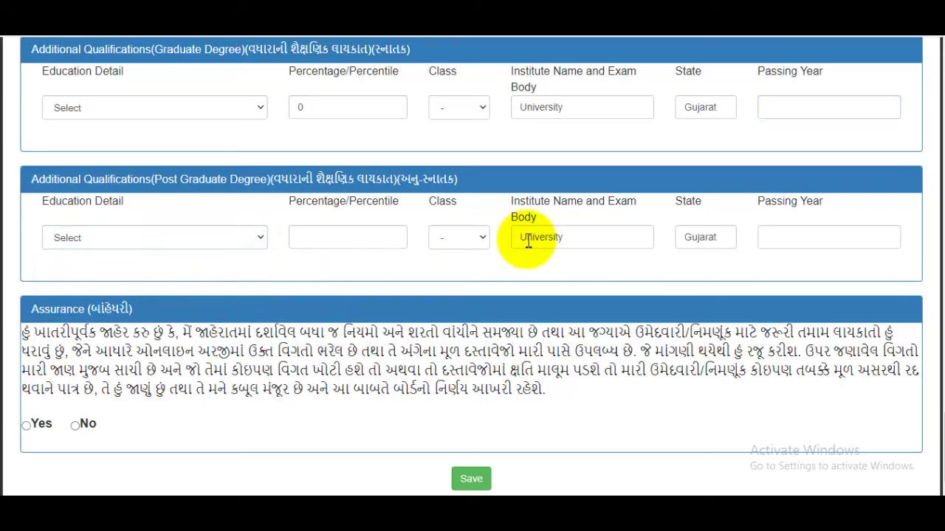
scroll(939, 435, down, 1)
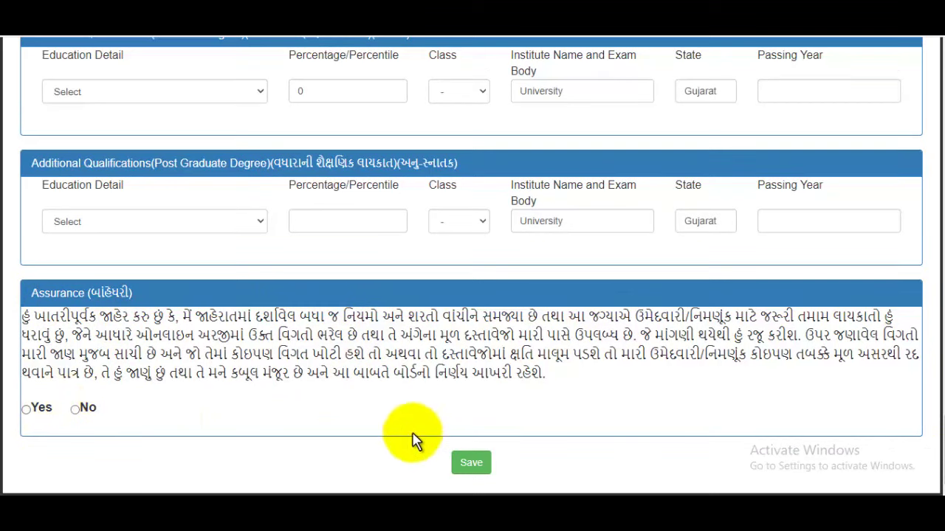
Save the application to get the receipt with its application number, then show the Upload options
click(485, 475)
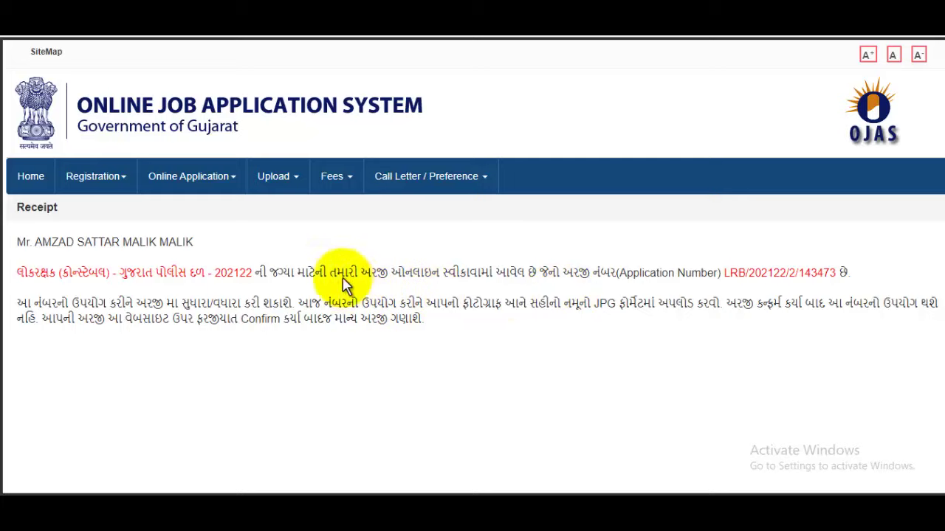
click(294, 182)
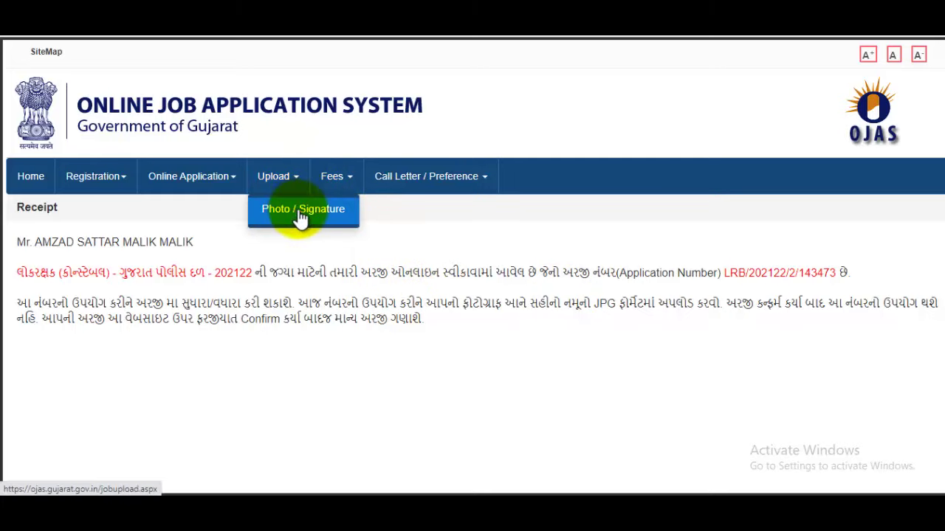
Look up the application by number and birth date and check the uploaded photo and signature previews
click(301, 212)
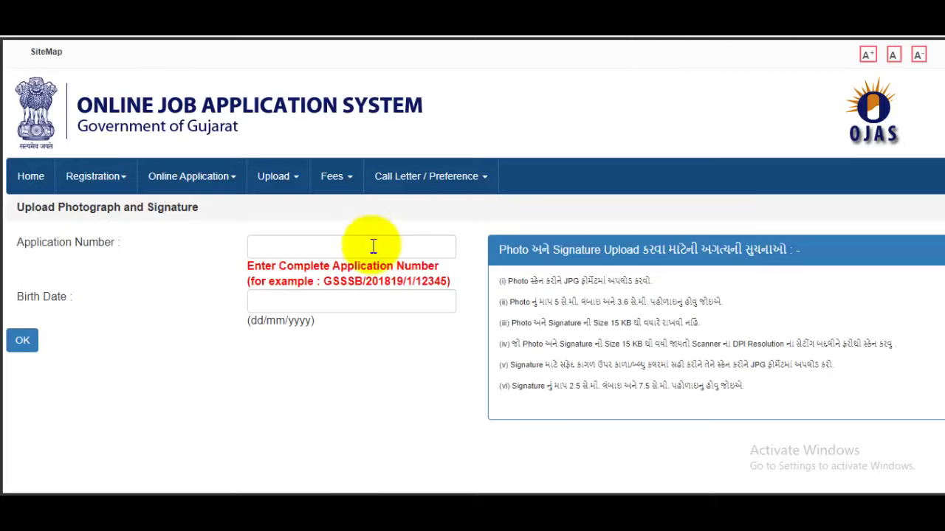
click(323, 246)
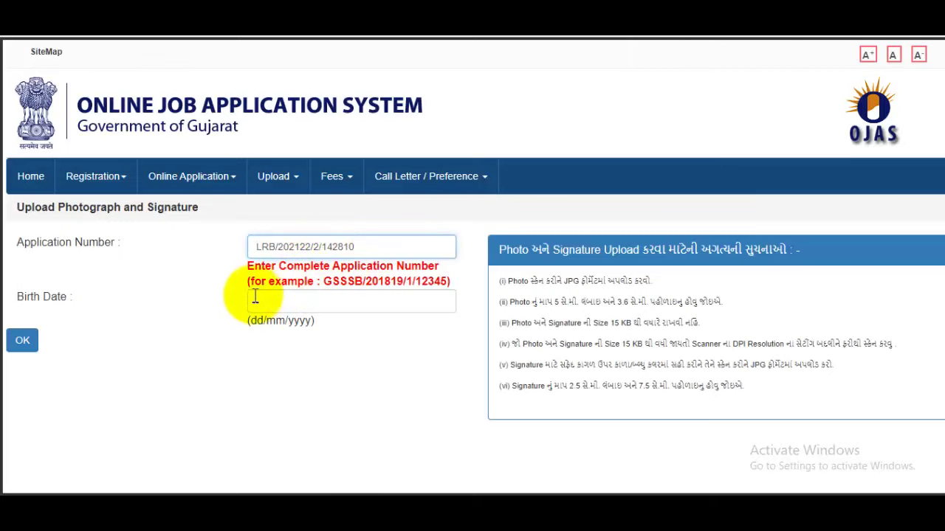
click(255, 298)
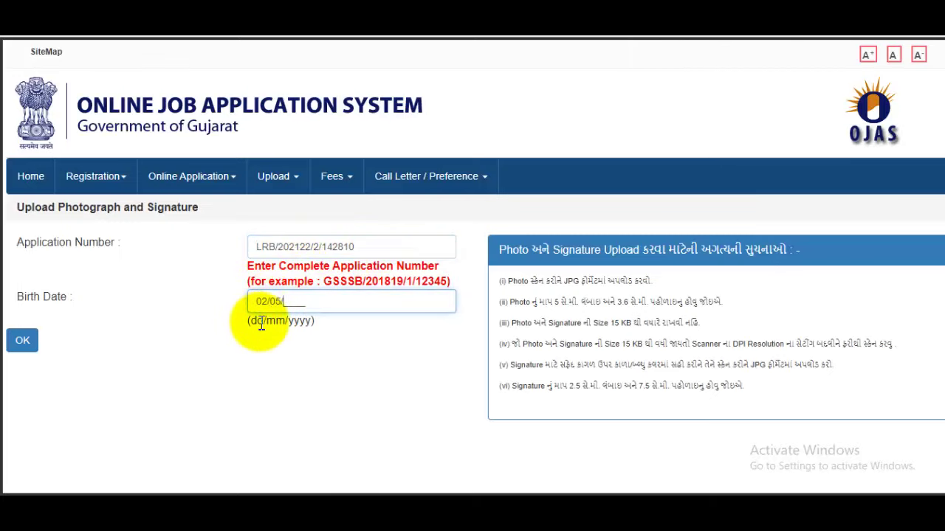
click(22, 340)
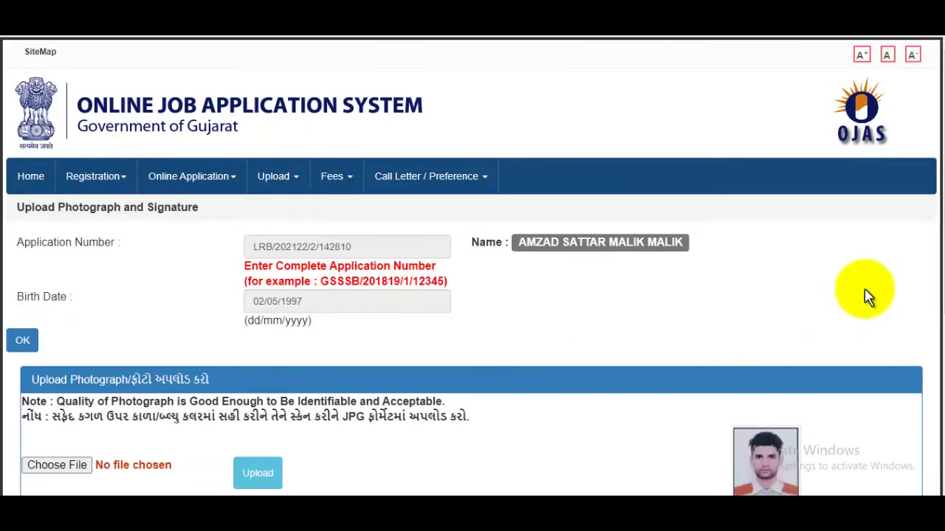
drag(937, 179, 939, 254)
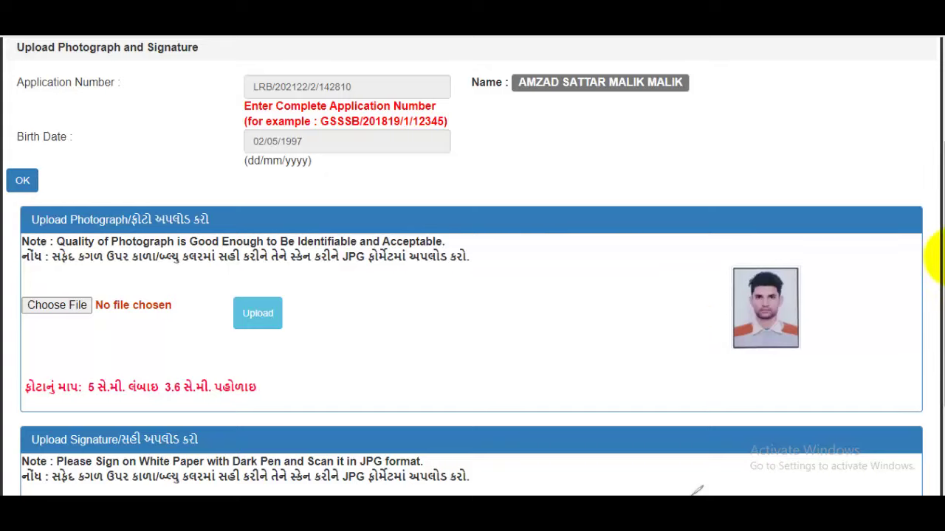
scroll(936, 332, down, 2)
scroll(938, 310, up, 1)
scroll(930, 221, up, 2)
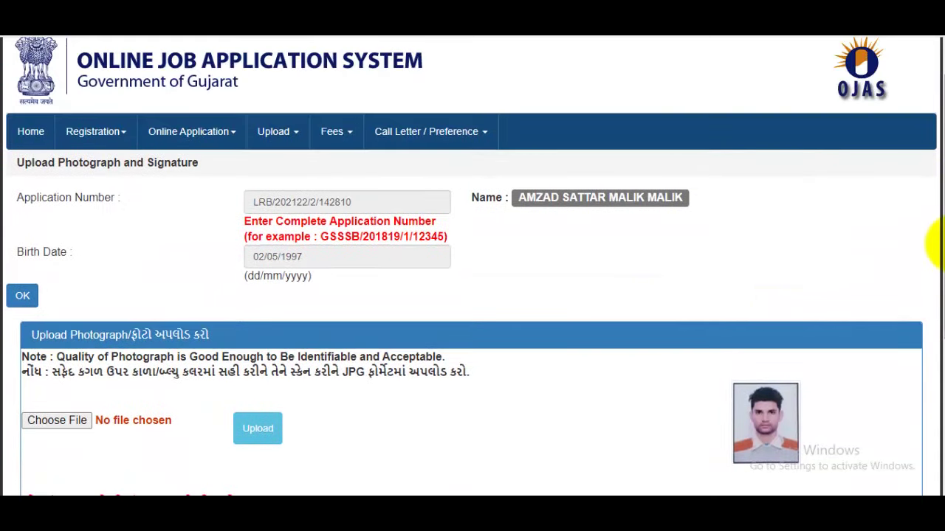
scroll(928, 266, down, 3)
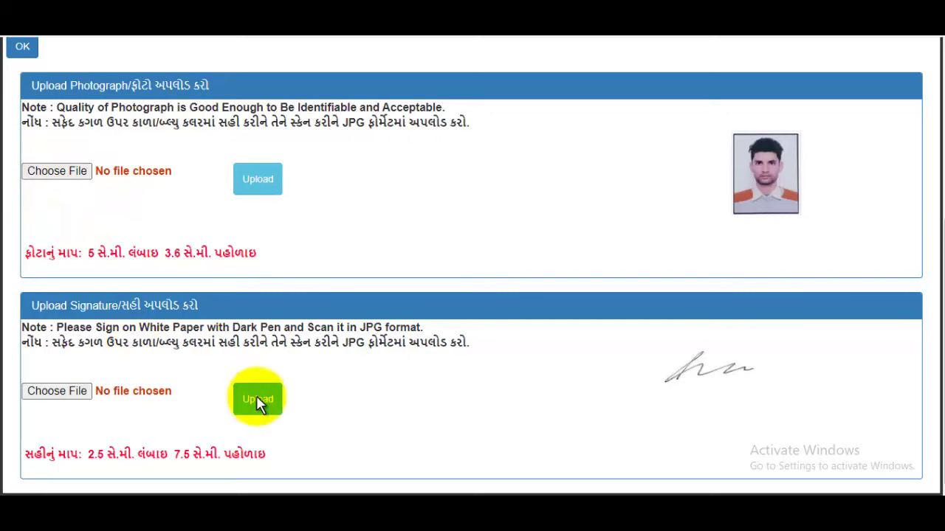
drag(941, 362, 936, 211)
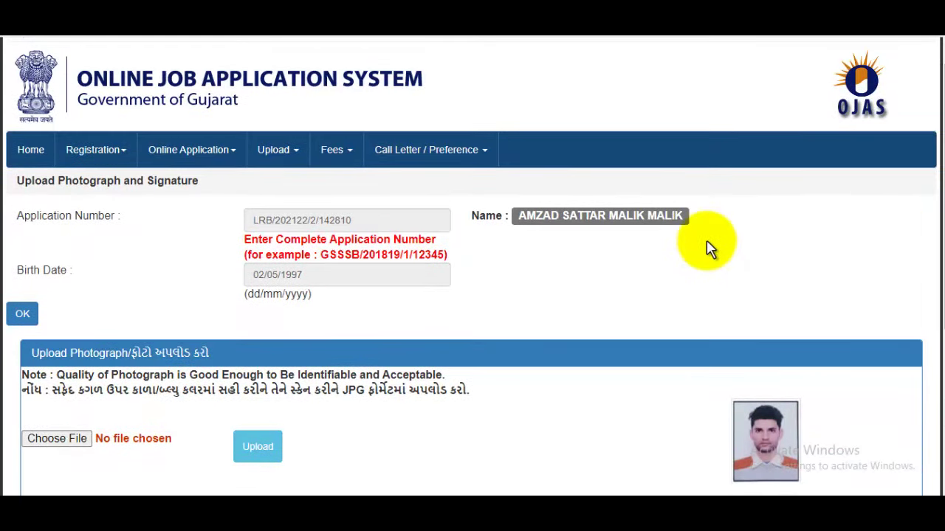
mouse_move(222, 158)
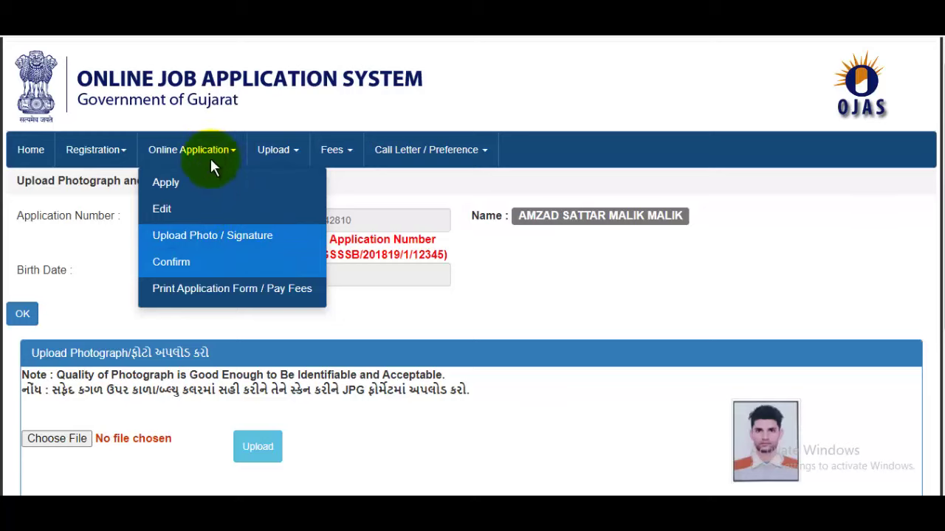
Load the constable application's details by number and birth date, review them, and confirm it
click(181, 264)
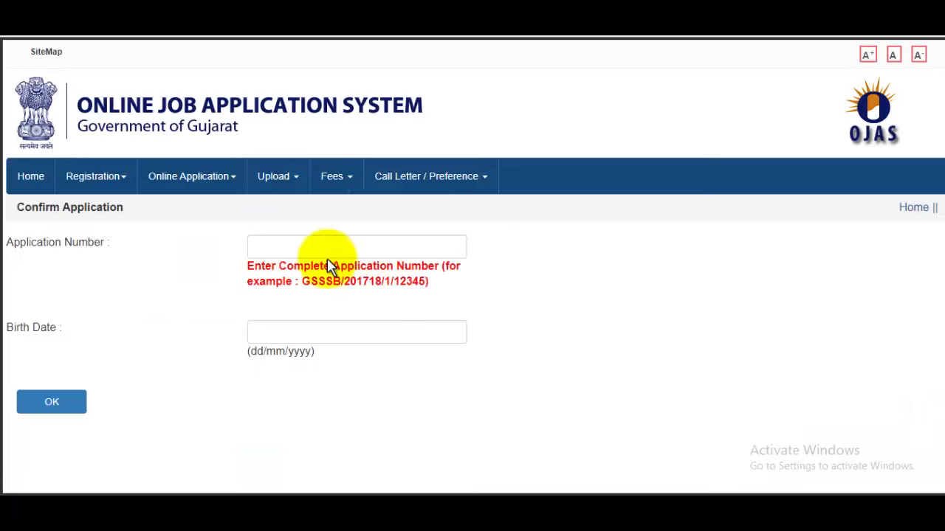
click(280, 247)
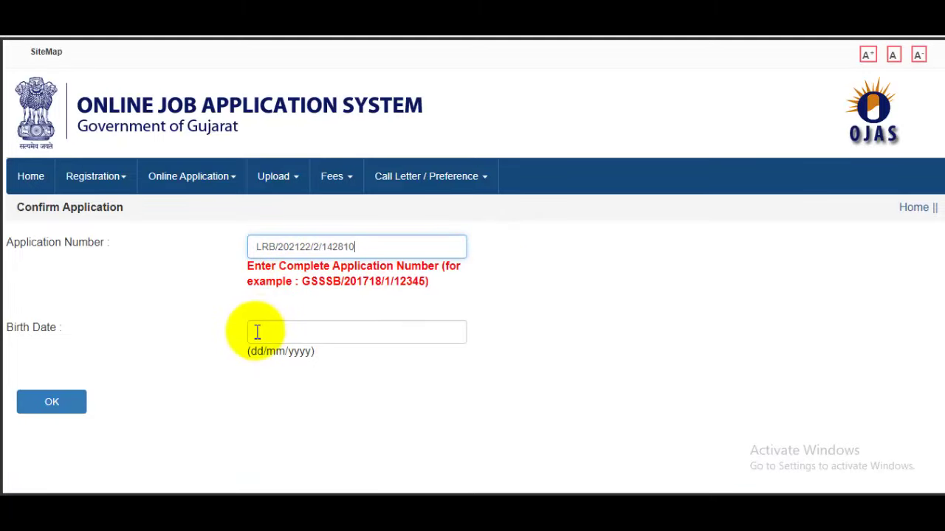
click(258, 332)
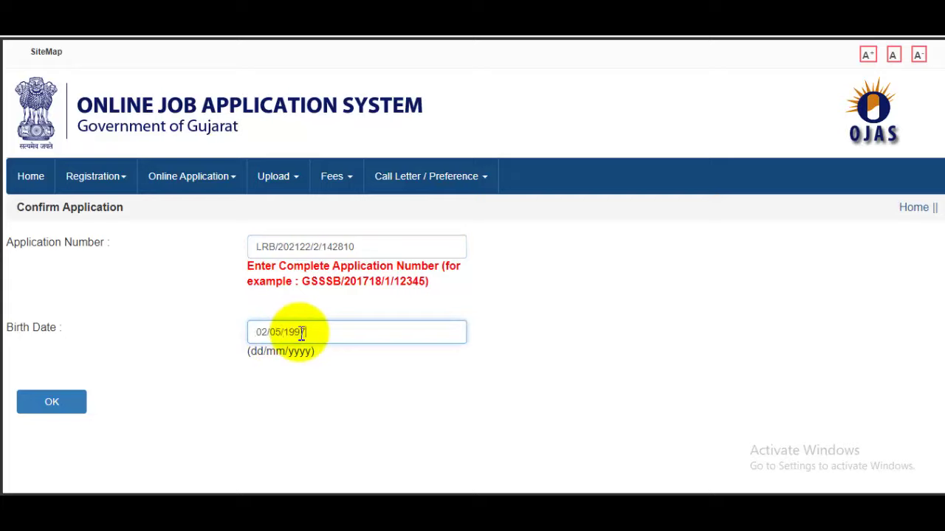
click(48, 405)
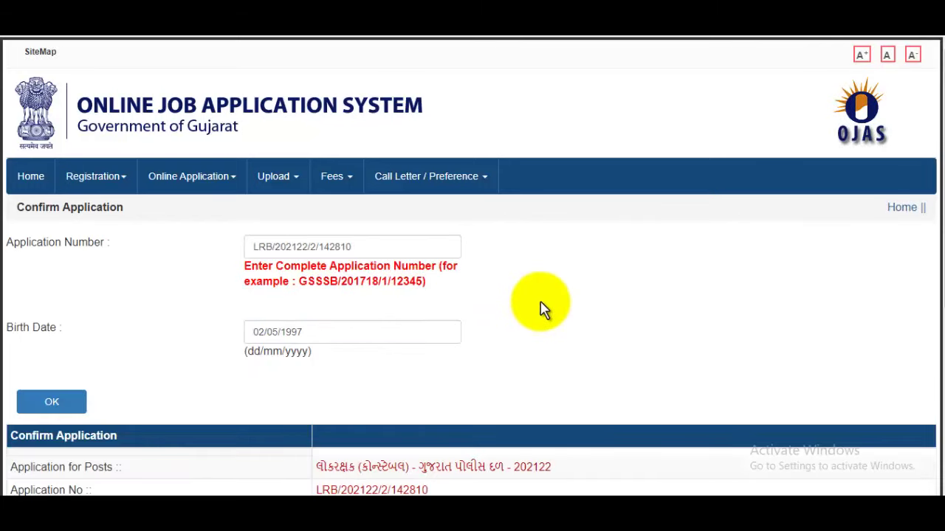
drag(936, 253, 939, 428)
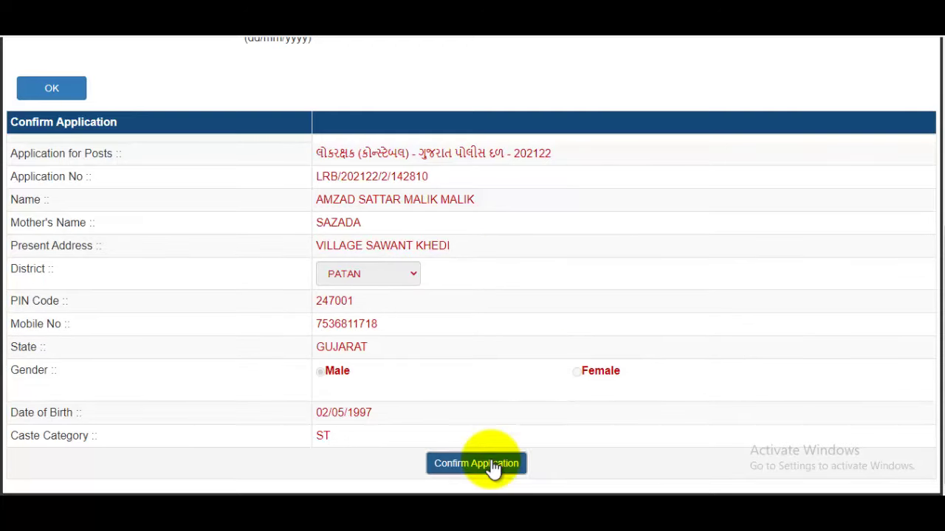
click(493, 465)
Accept the confirmation prompt and open the LRBAppForm application PDF from the receipt
click(541, 150)
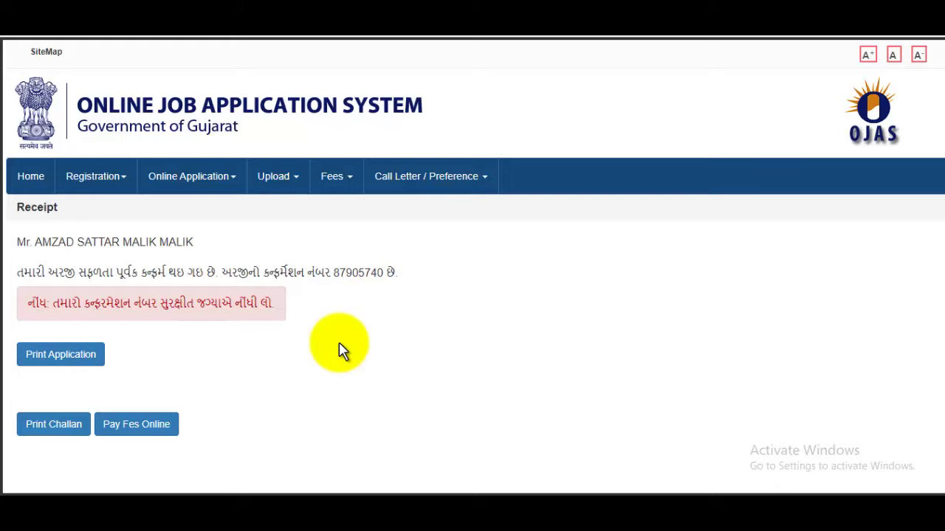
right_click(143, 423)
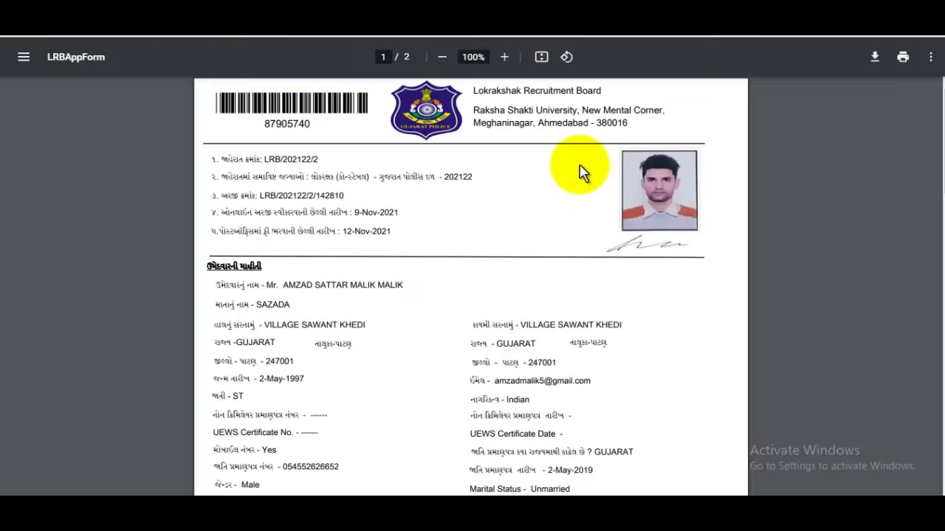
Zoom the LRBAppForm PDF to 150% and scroll through page 1
click(504, 56)
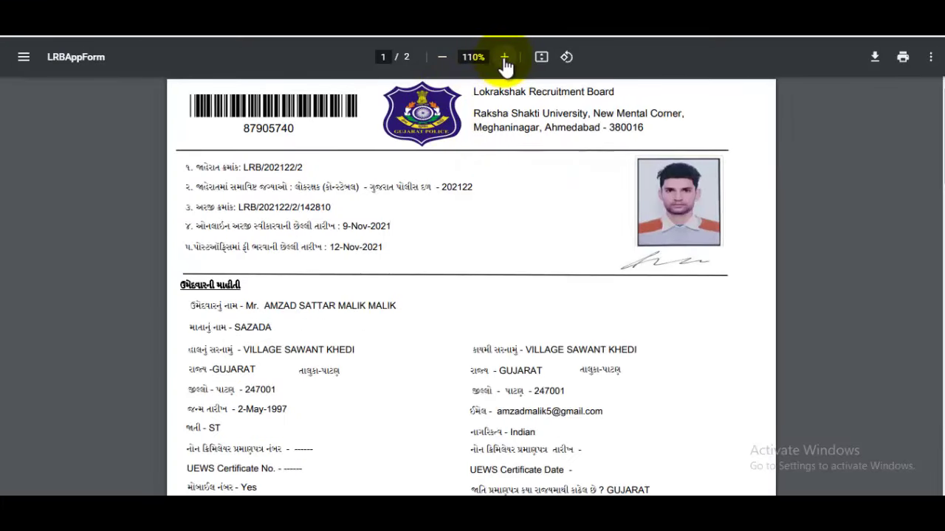
click(504, 57)
click(504, 57)
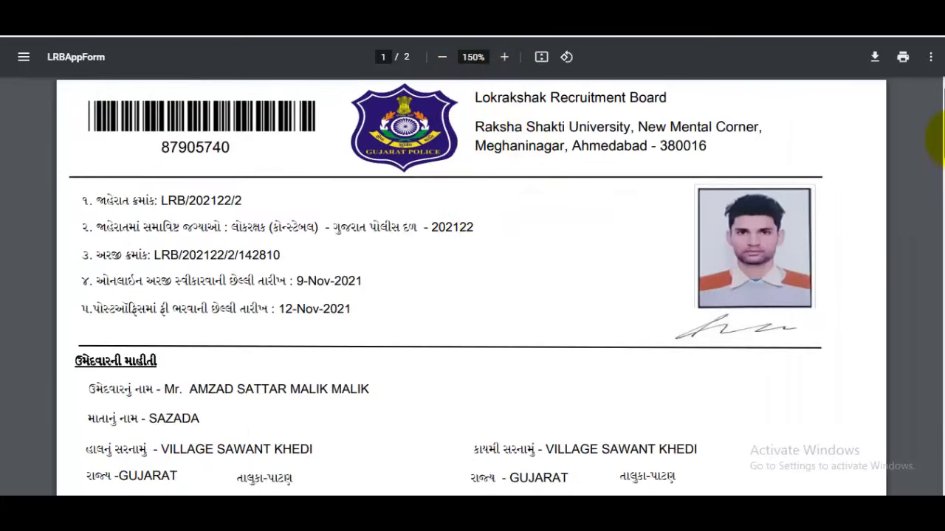
drag(942, 144, 931, 391)
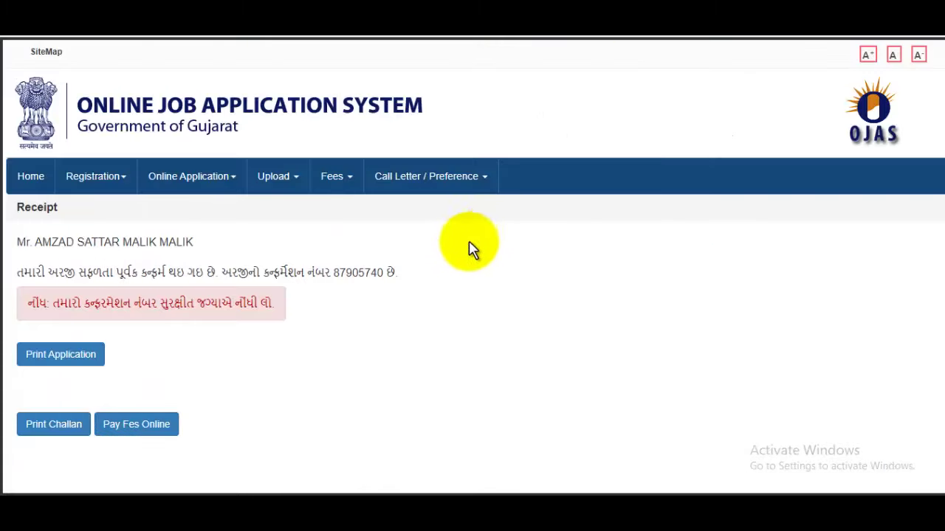
On the fee page, select the LRB/202122/2 constable job and enter the confirmation number and birth date
click(143, 435)
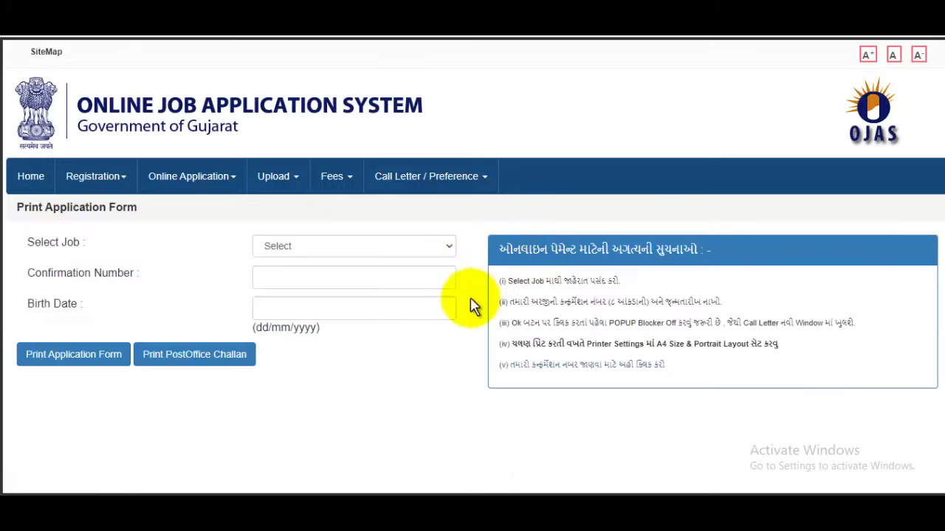
click(275, 248)
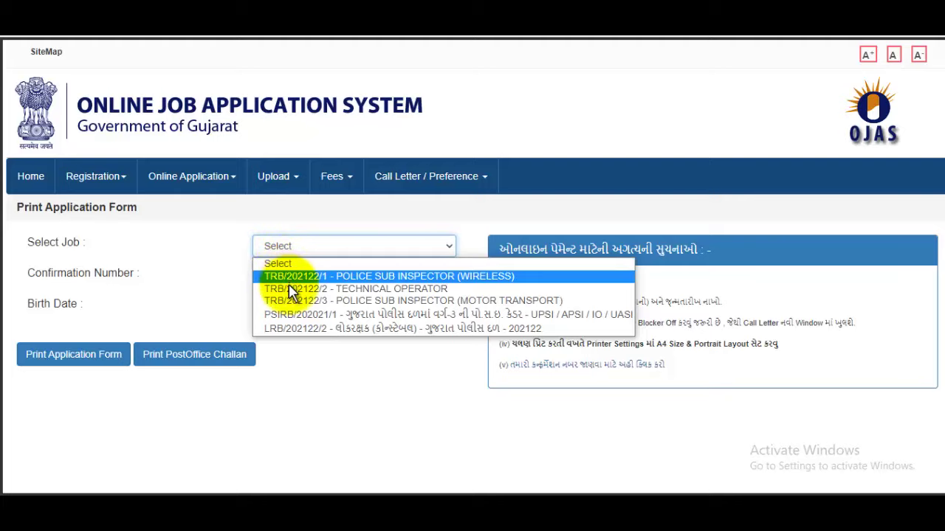
click(287, 326)
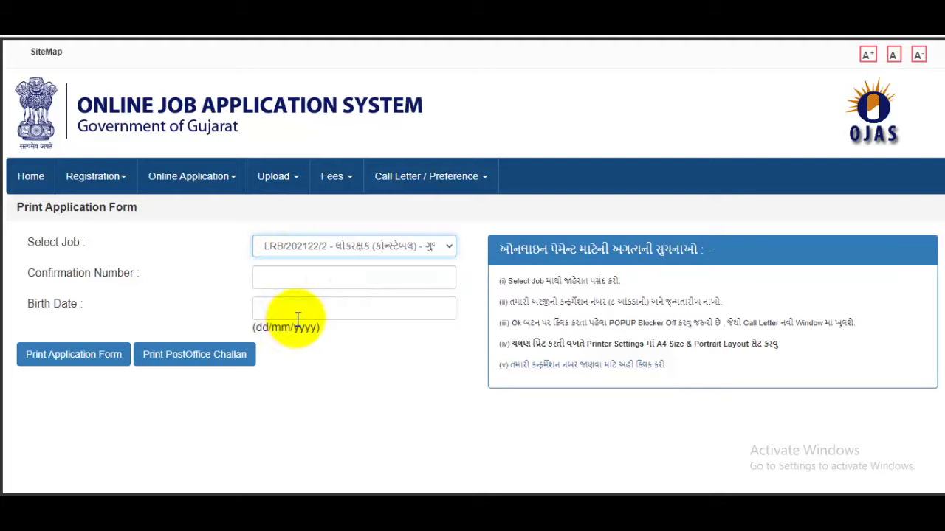
click(301, 281)
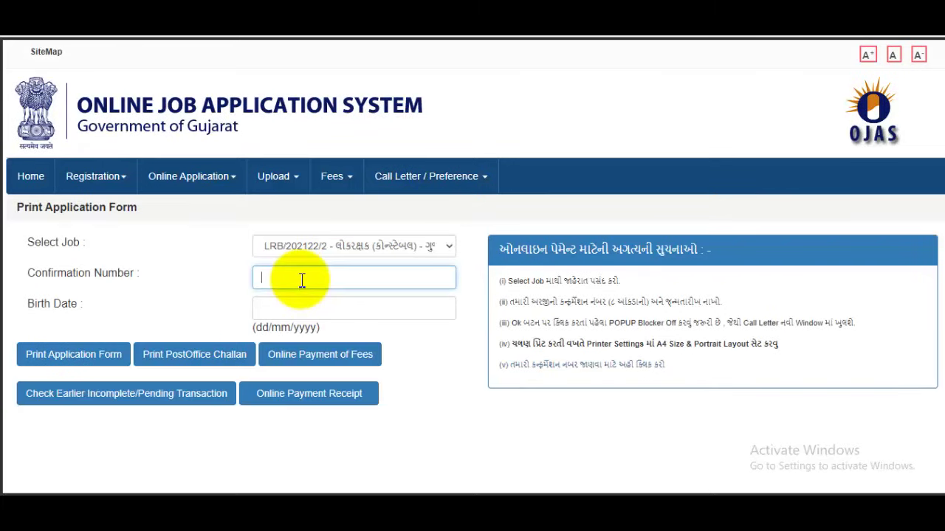
click(275, 310)
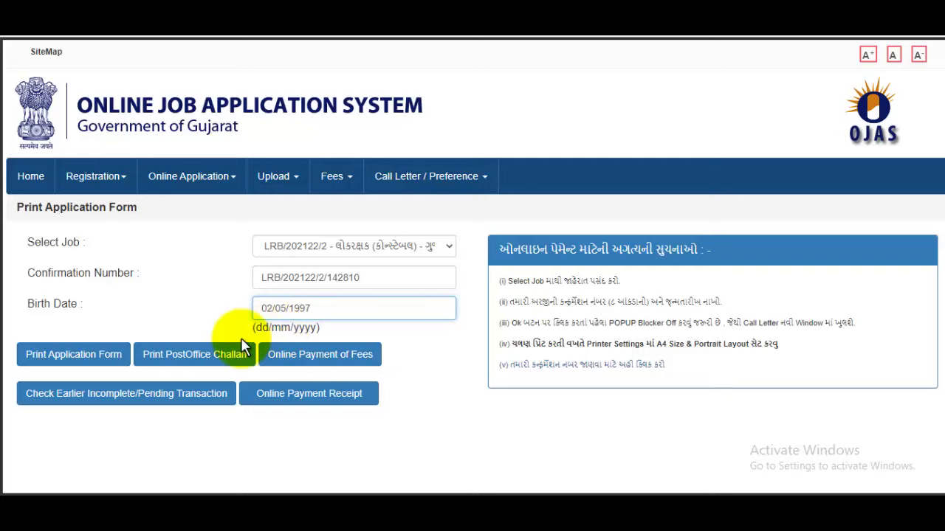
Attempt online fee payment and dismiss the numeric confirmation number warning
click(335, 362)
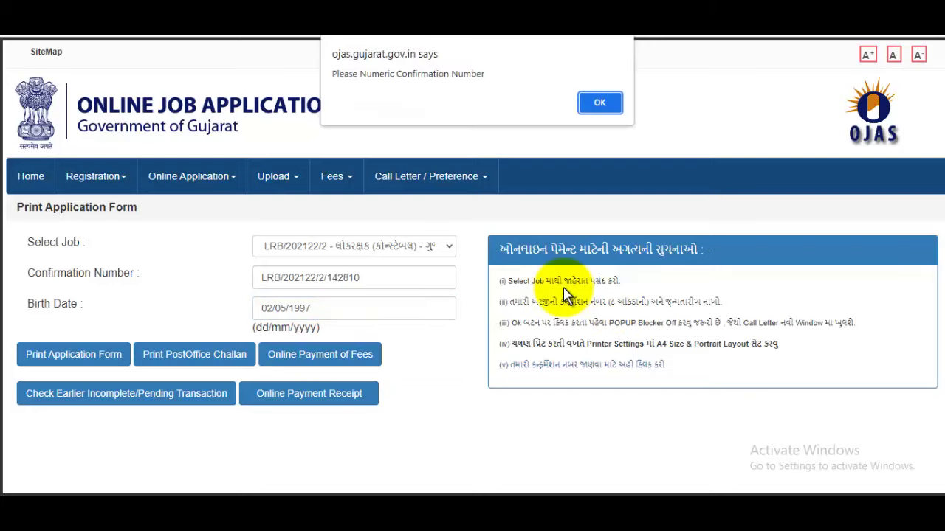
click(601, 104)
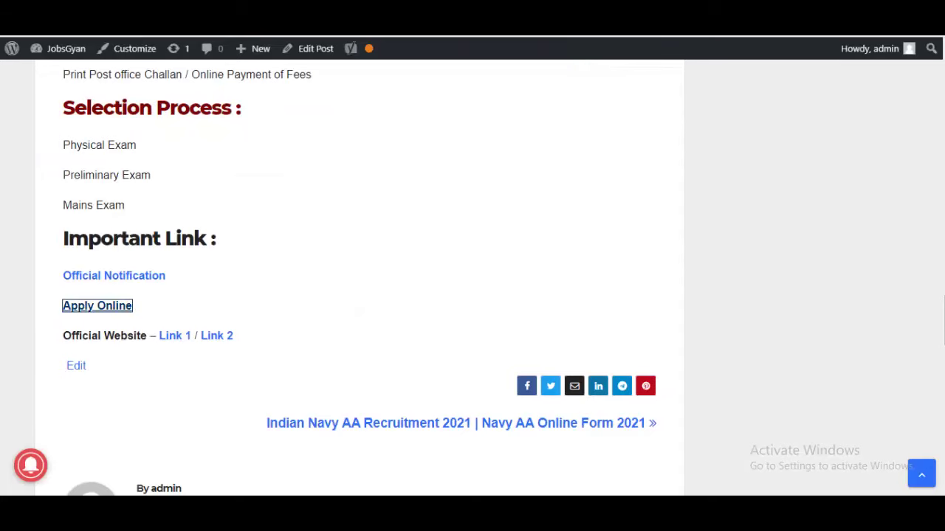
scroll(494, 322, up, 3)
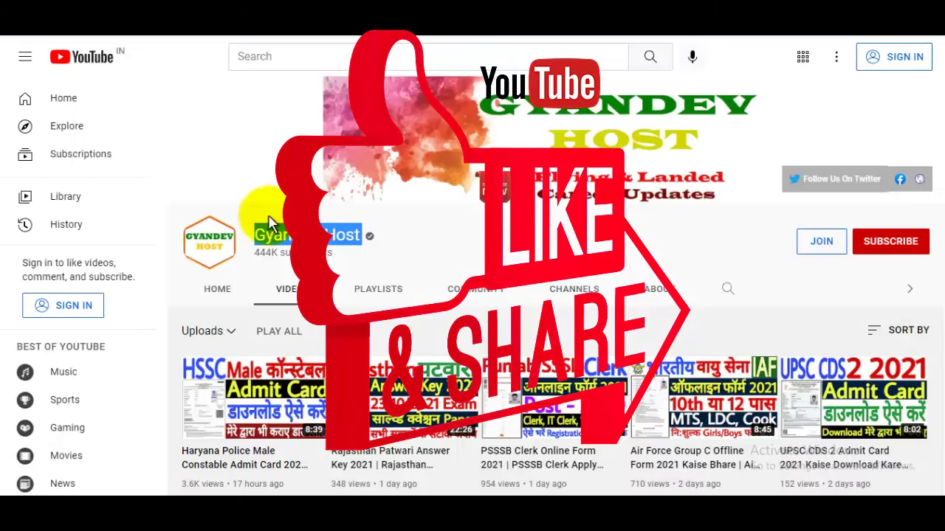
drag(255, 235, 394, 240)
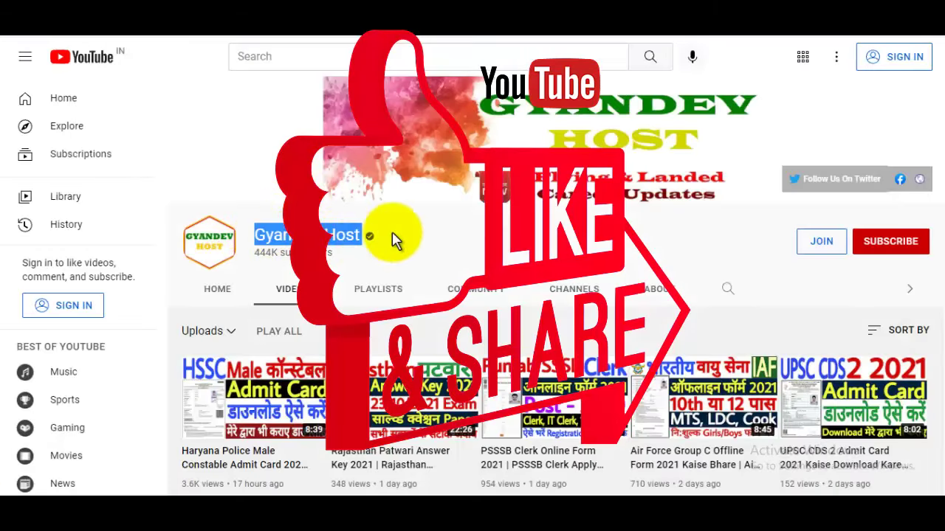